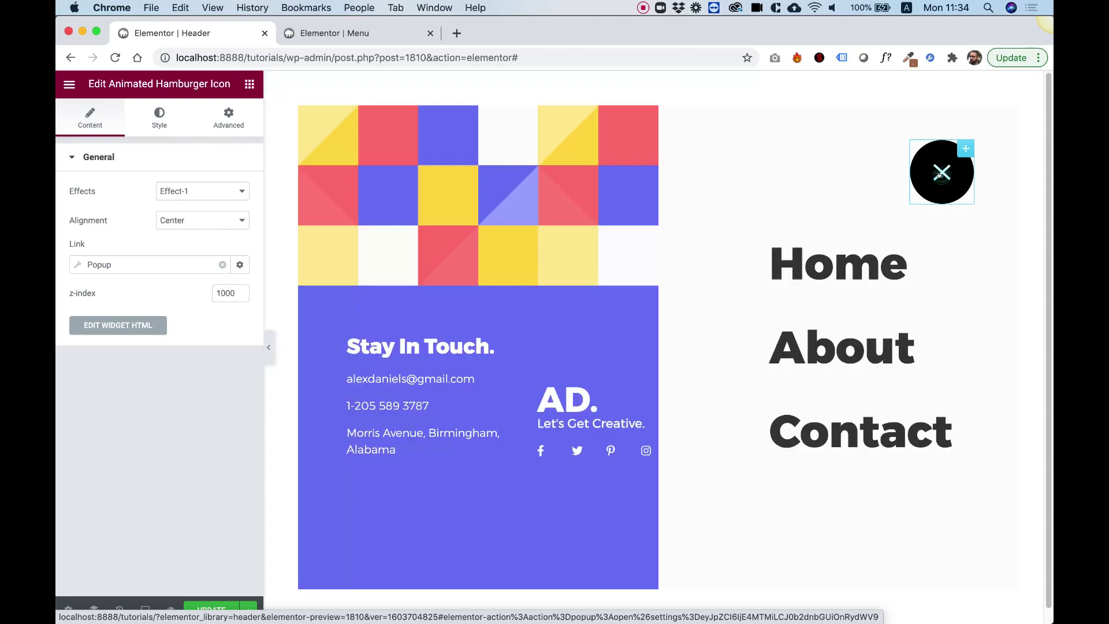
Step: Toggle the full-screen menu popup open and closed several times with the hamburger icon
{"action": "left_click", "coordinate": [939, 174]}
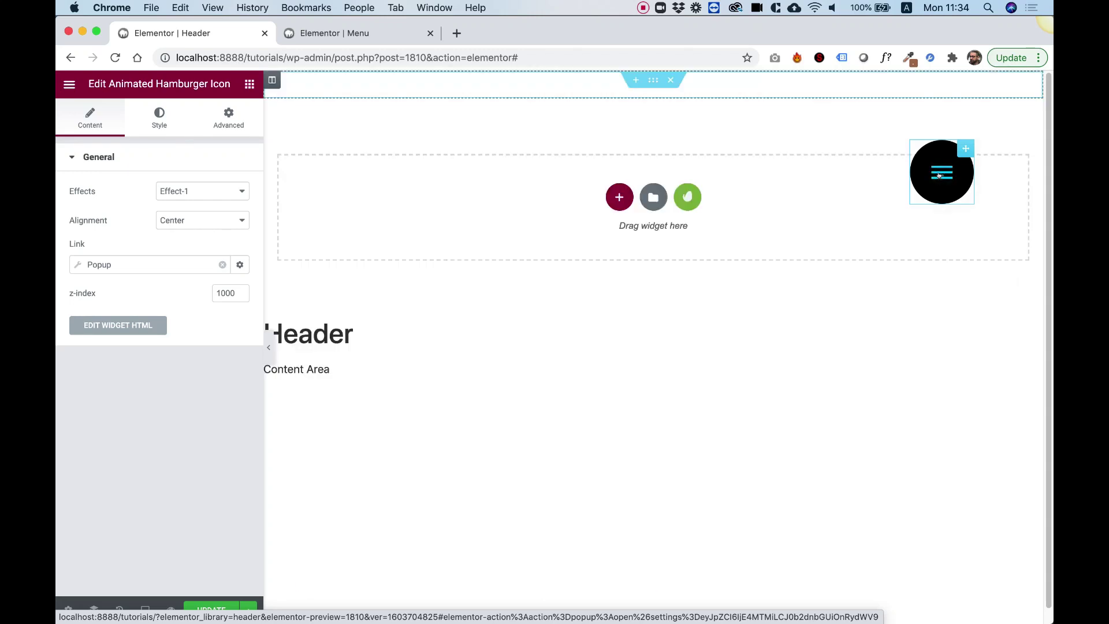
{"action": "left_click", "coordinate": [939, 174]}
{"action": "left_click", "coordinate": [939, 174]}
{"action": "left_click", "coordinate": [943, 176]}
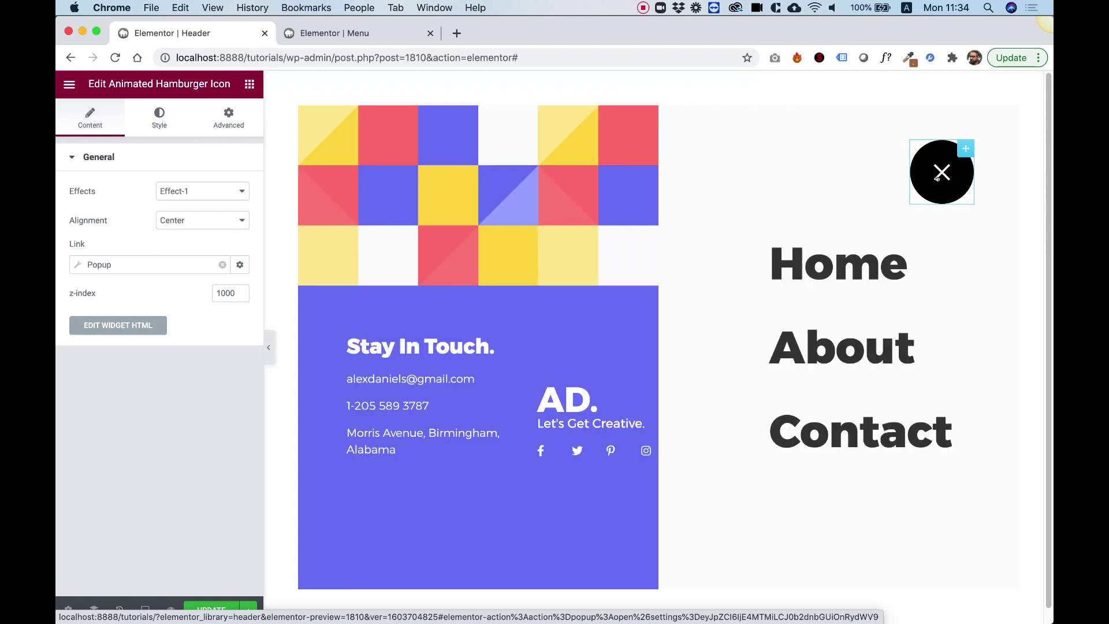
{"action": "left_click", "coordinate": [941, 175]}
{"action": "left_click", "coordinate": [941, 175]}
{"action": "left_click", "coordinate": [940, 179]}
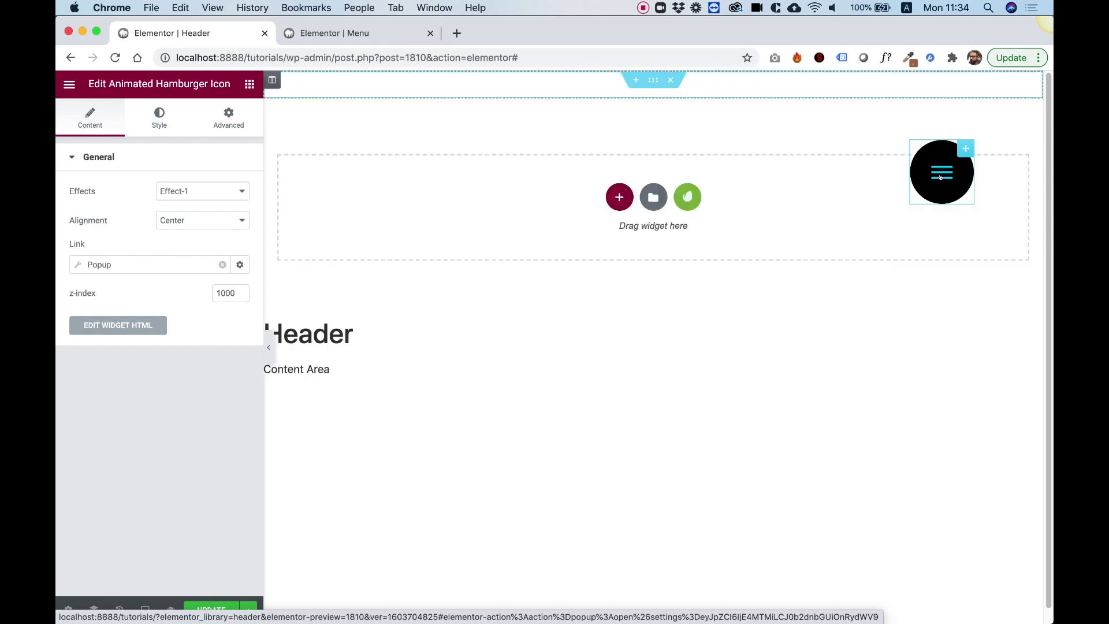
{"action": "left_click", "coordinate": [939, 178]}
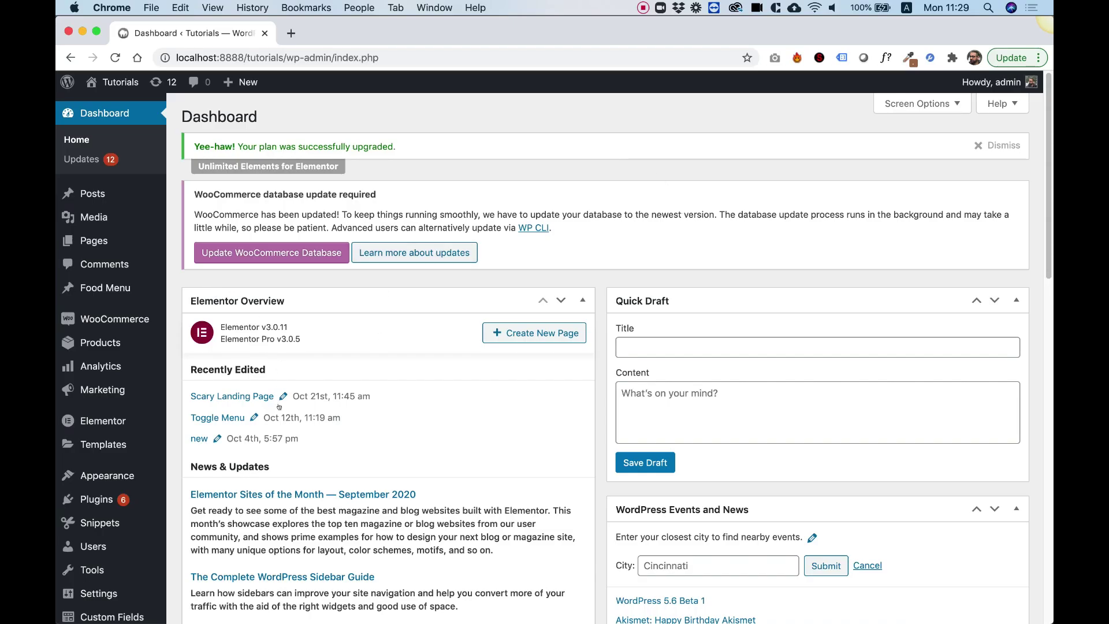
Step: Go to Templates > Theme Builder and filter the list to Header templates
{"action": "mouse_move", "coordinate": [116, 450]}
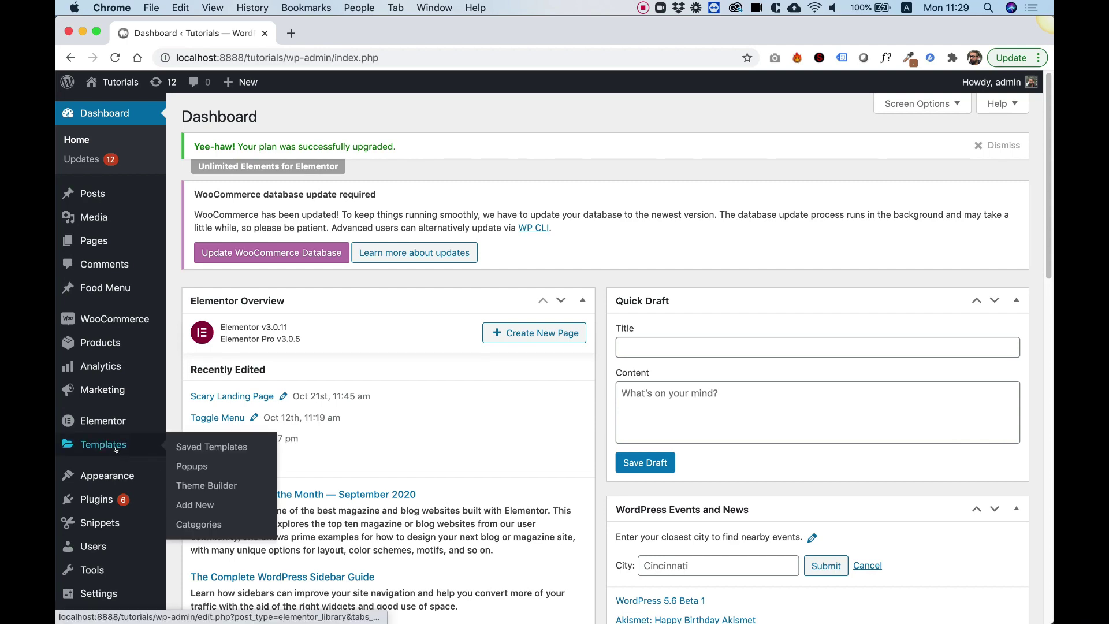
{"action": "left_click", "coordinate": [192, 485]}
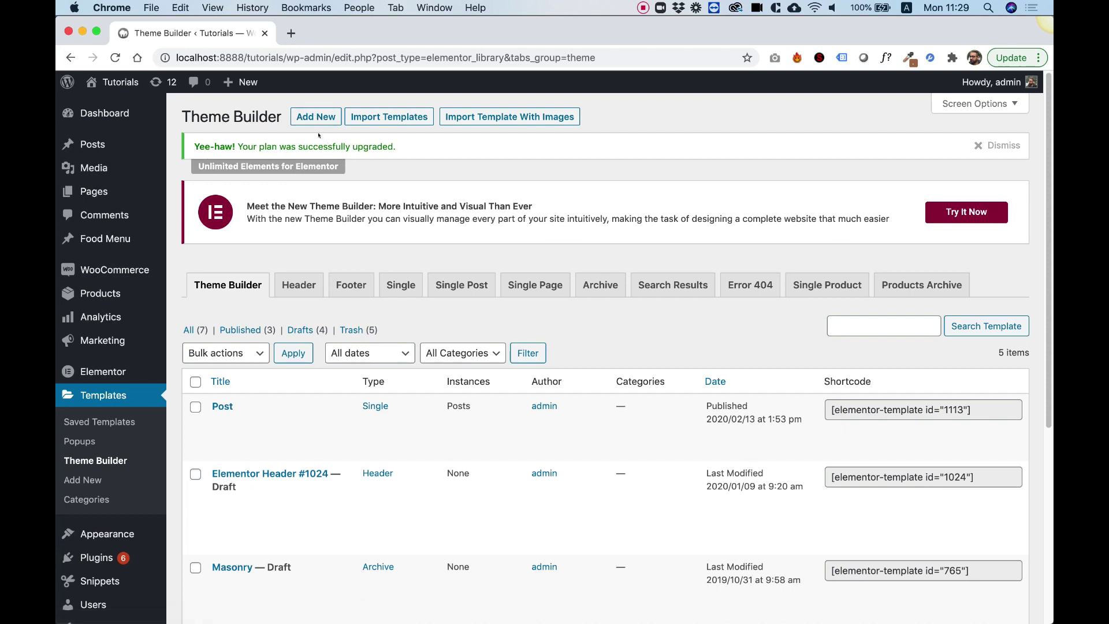
{"action": "left_click", "coordinate": [289, 280]}
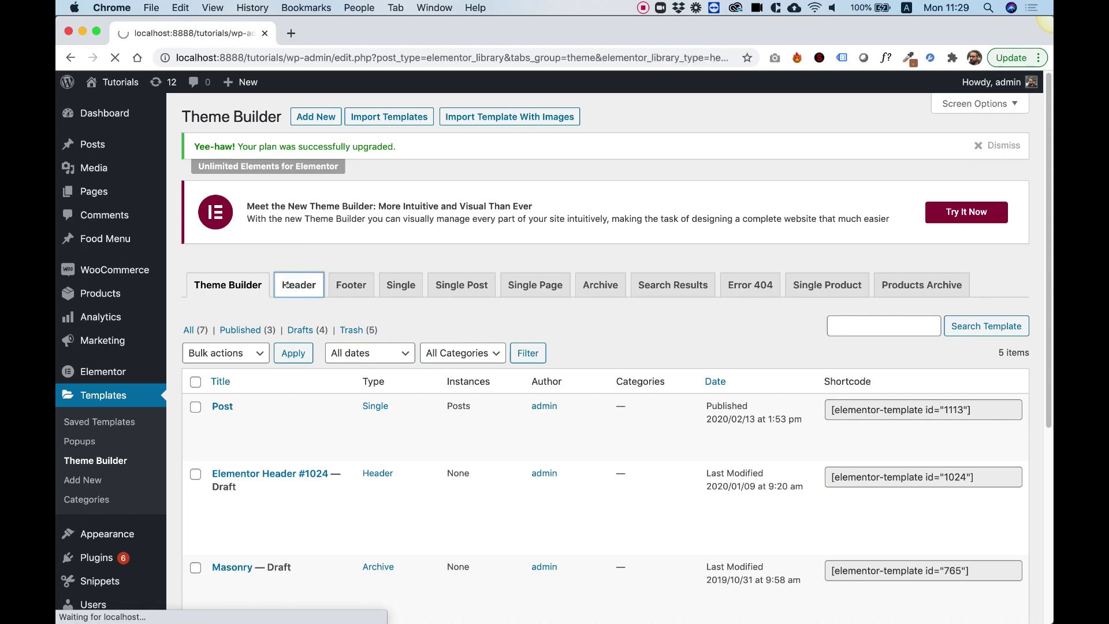
Step: Add a new header template named 'Header' and open it in Elementor
{"action": "left_click", "coordinate": [324, 118]}
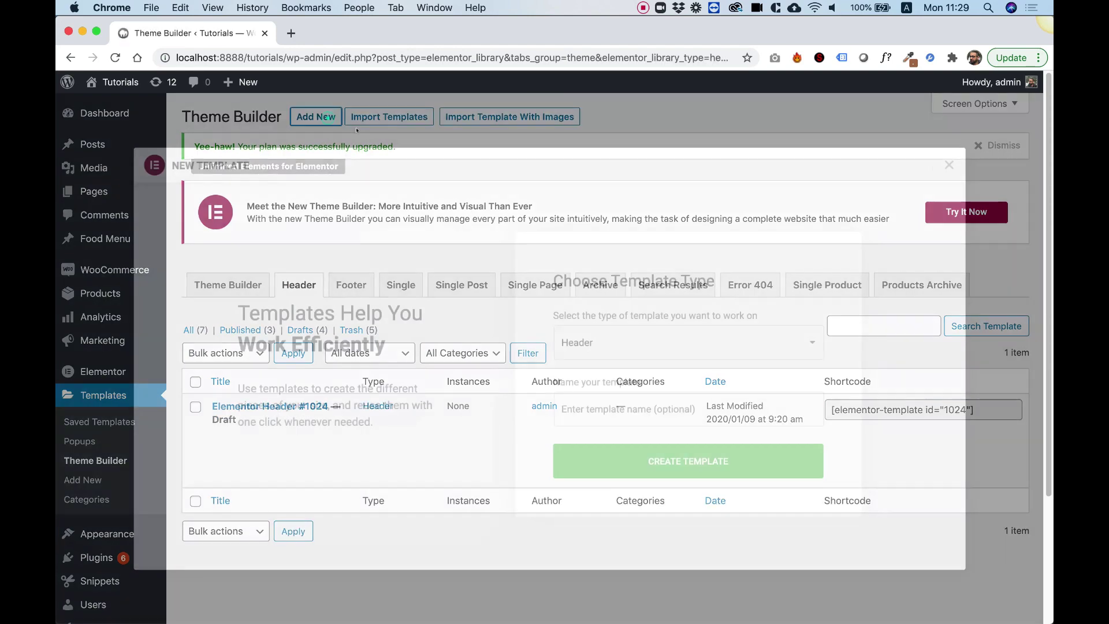
{"action": "left_click", "coordinate": [589, 405]}
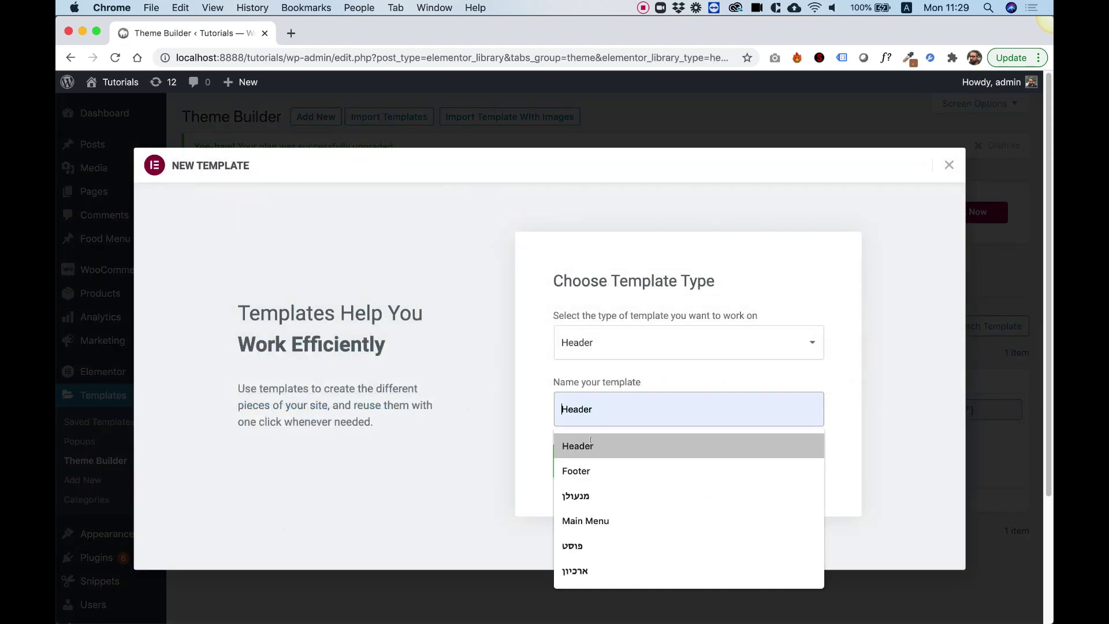
{"action": "left_click", "coordinate": [586, 436]}
{"action": "left_click", "coordinate": [595, 459]}
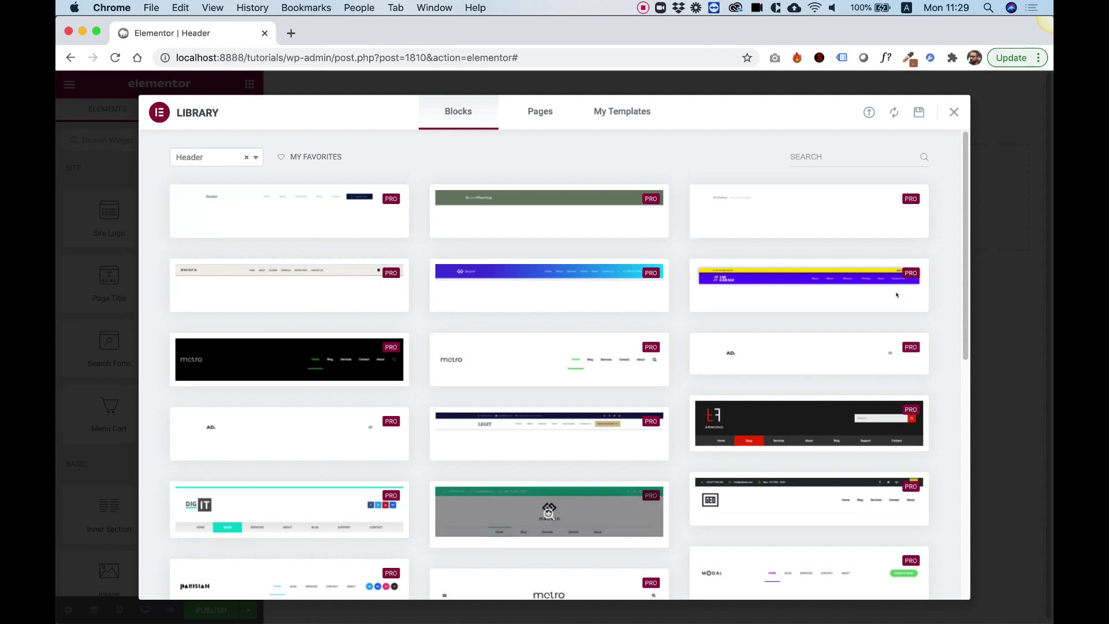
Step: Close the template library, search widgets for 'anim' and drag Animated Hamburger Icon into the header
{"action": "left_click", "coordinate": [953, 112]}
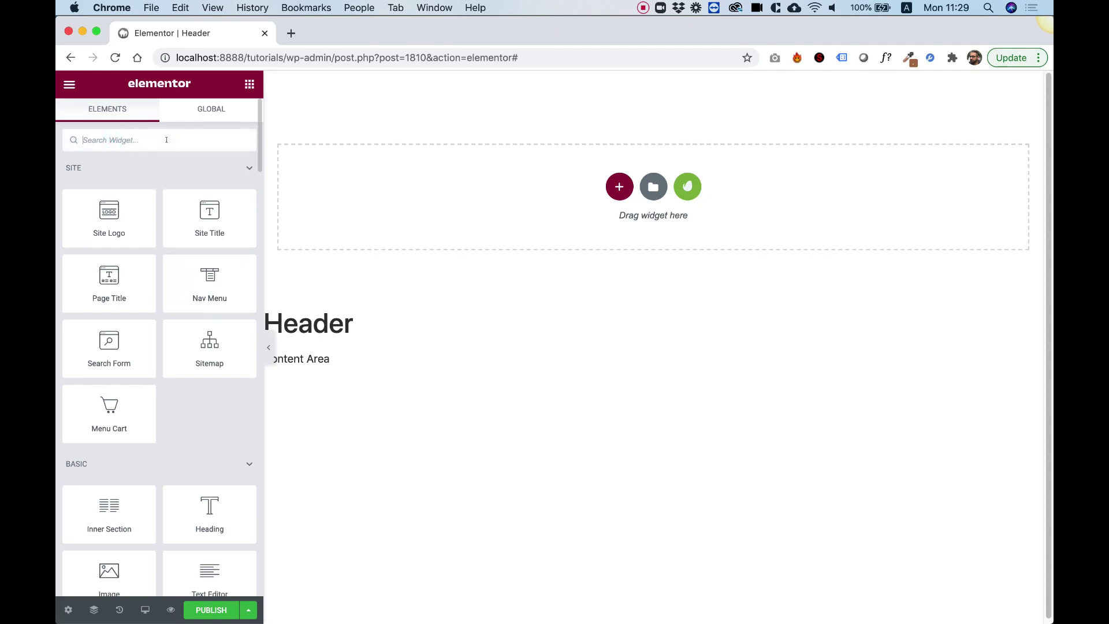
{"action": "type", "text": "anim"}
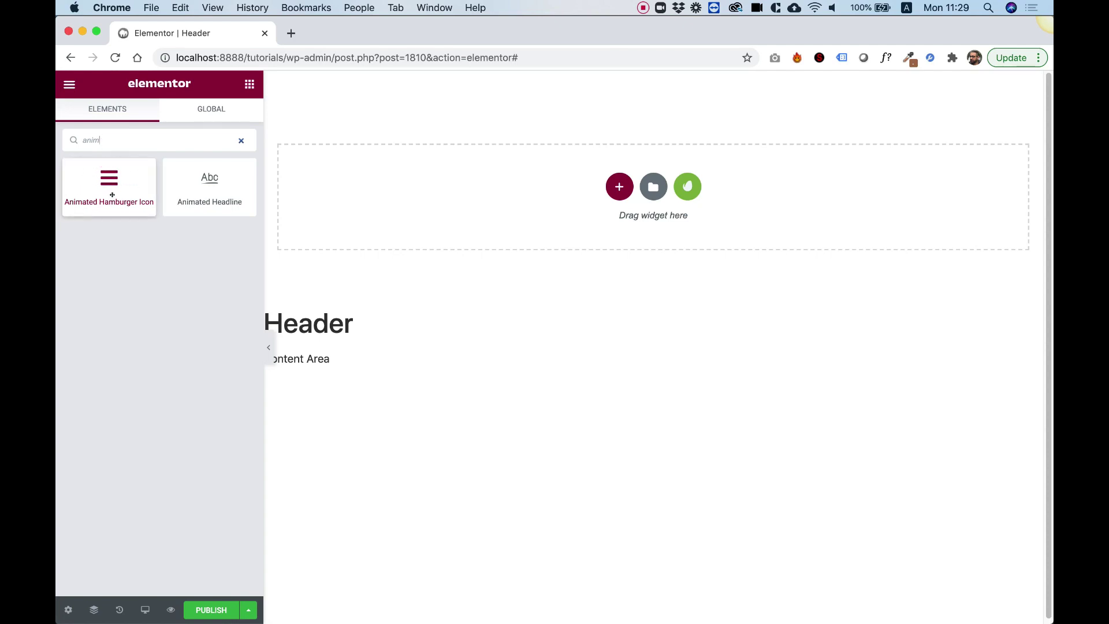
{"action": "left_click_drag", "start_coordinate": [92, 179], "coordinate": [542, 225]}
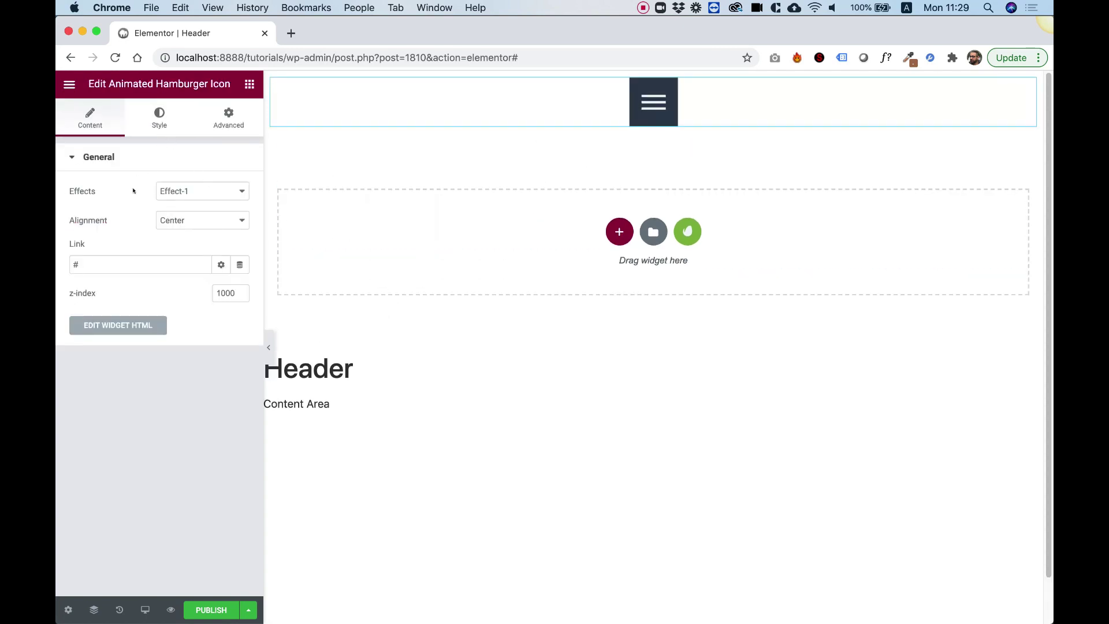
{"action": "left_click", "coordinate": [188, 191]}
{"action": "left_click", "coordinate": [185, 213]}
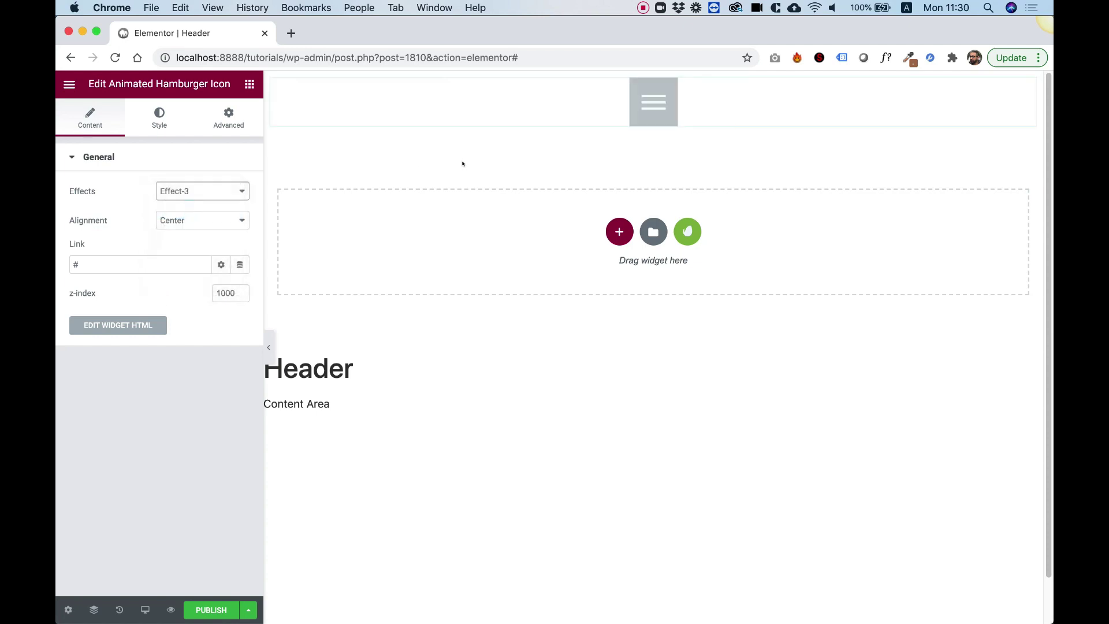
{"action": "left_click", "coordinate": [648, 109]}
{"action": "left_click", "coordinate": [651, 108]}
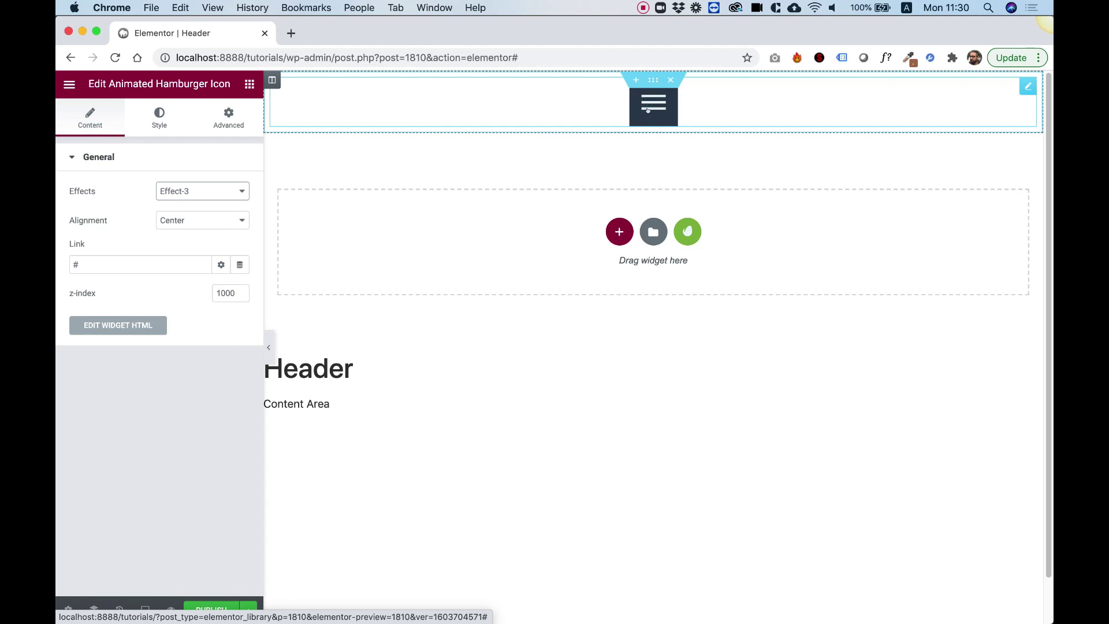
{"action": "left_click", "coordinate": [651, 108]}
{"action": "left_click", "coordinate": [185, 190]}
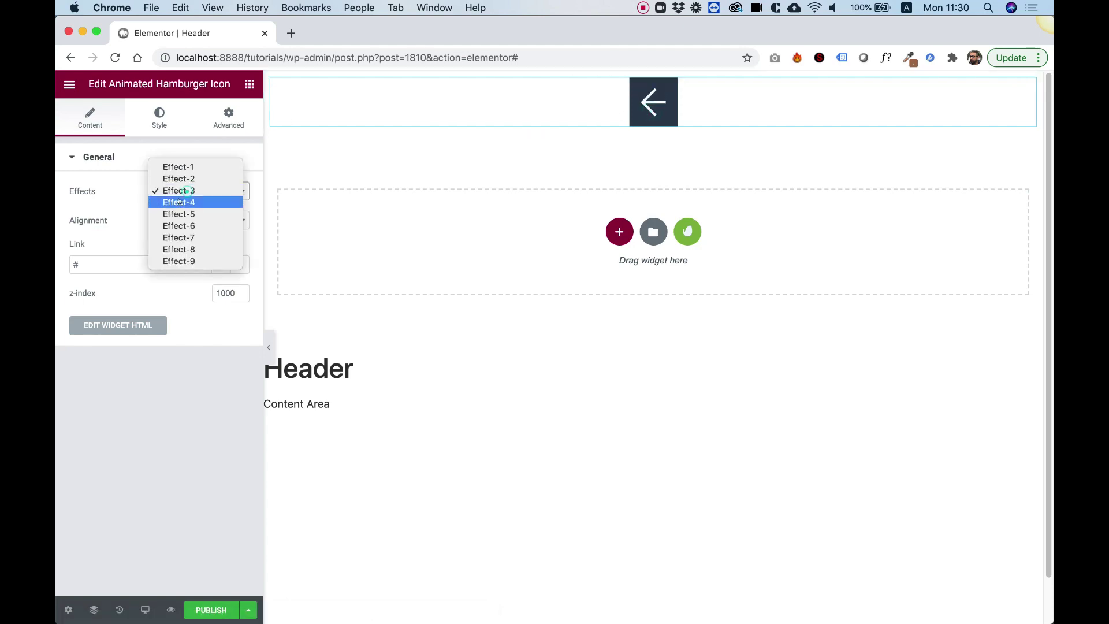
{"action": "left_click", "coordinate": [188, 165]}
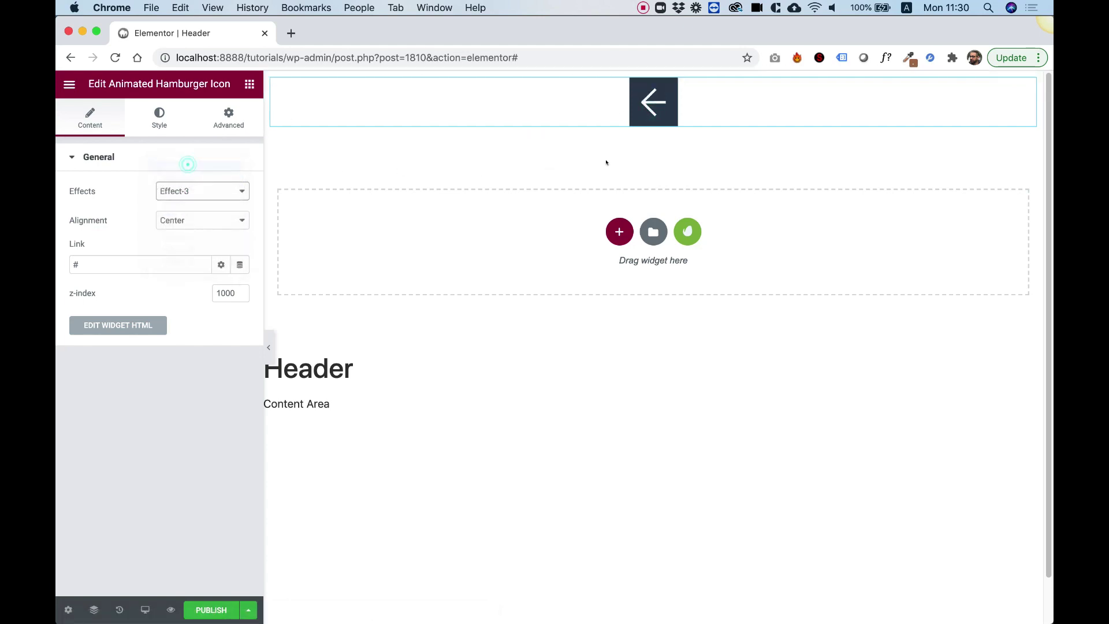
{"action": "left_click", "coordinate": [658, 114]}
{"action": "left_click", "coordinate": [156, 118]}
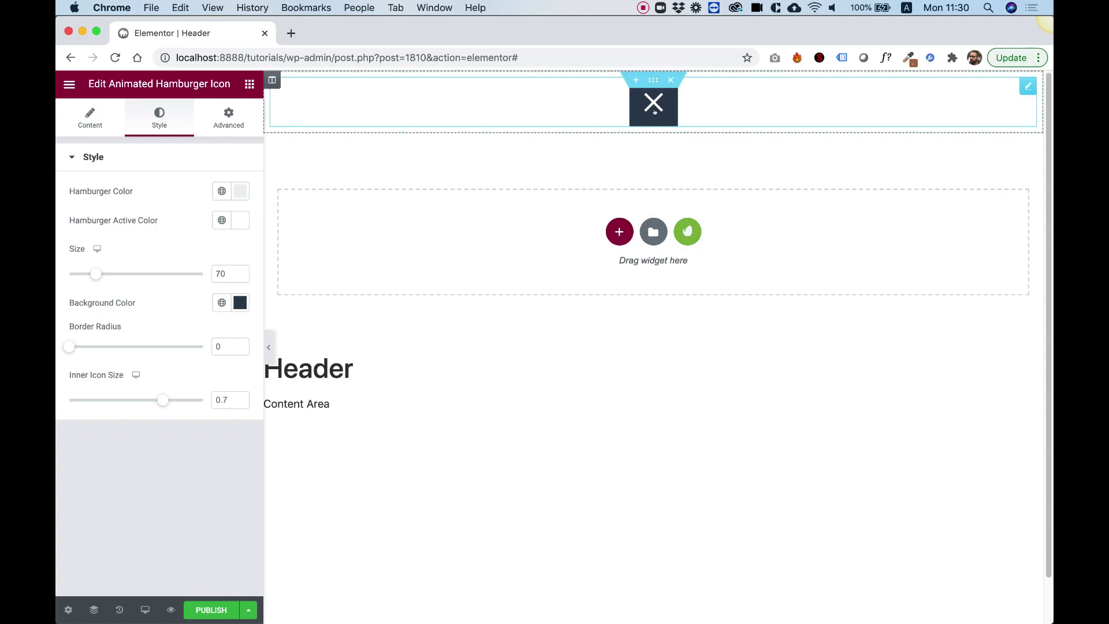
Step: Set the Hamburger Color to cyan #00CCFF and test the icon's toggle
{"action": "left_click", "coordinate": [239, 191]}
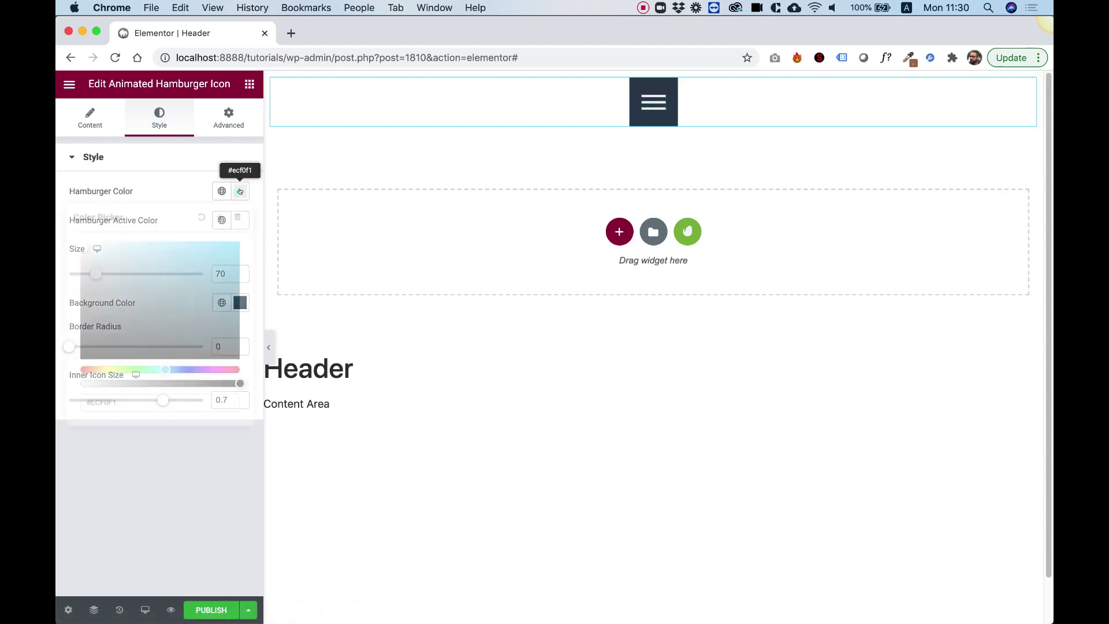
{"action": "left_click", "coordinate": [238, 242]}
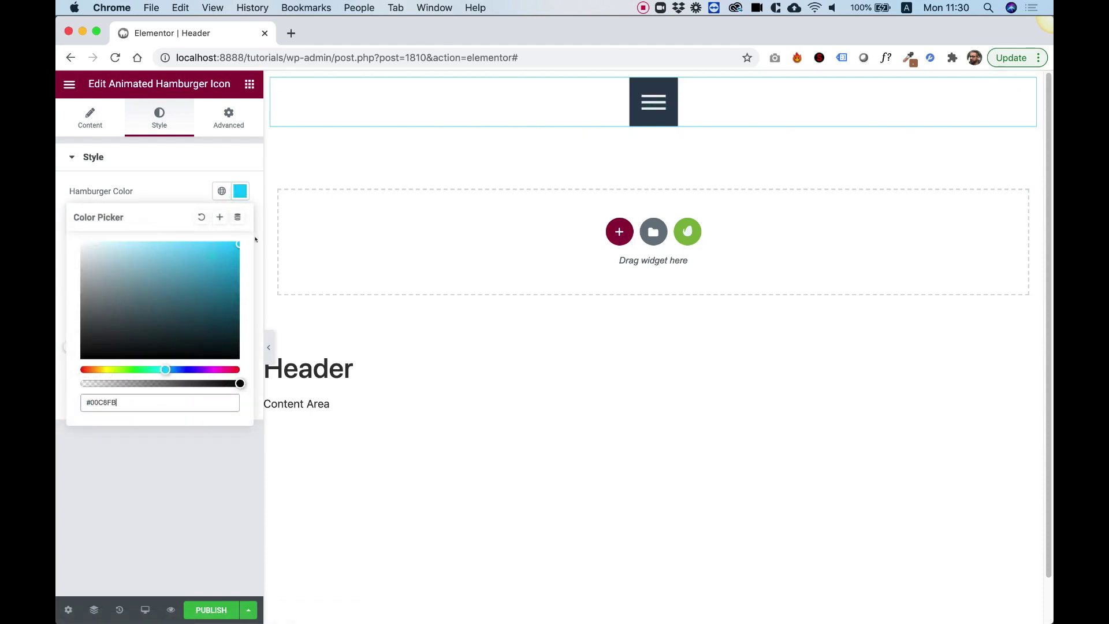
{"action": "left_click", "coordinate": [183, 191]}
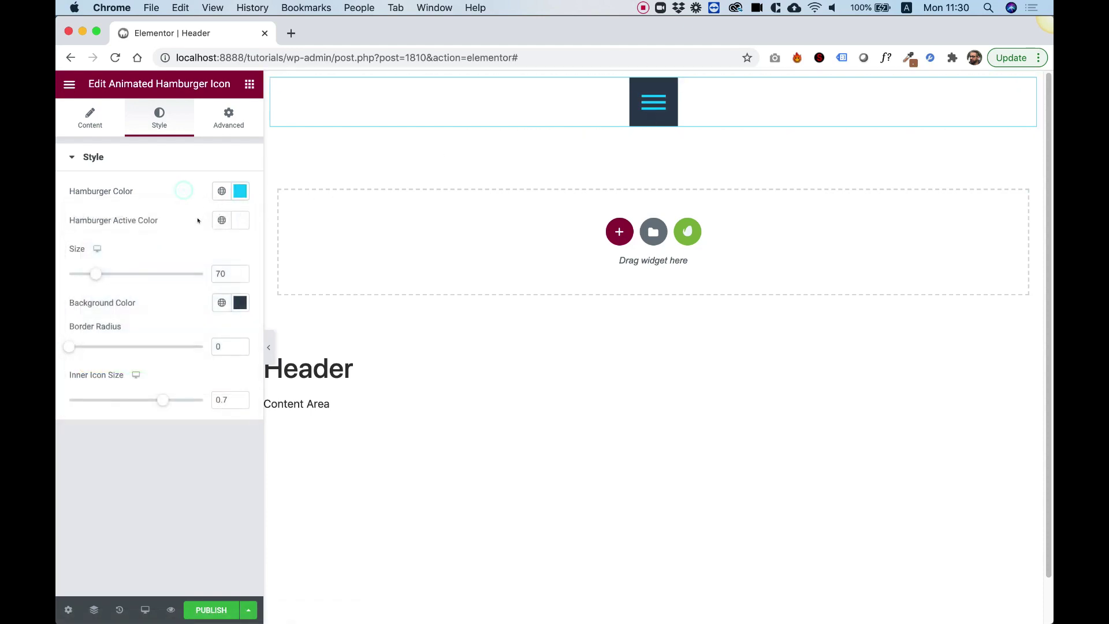
{"action": "left_click", "coordinate": [645, 107]}
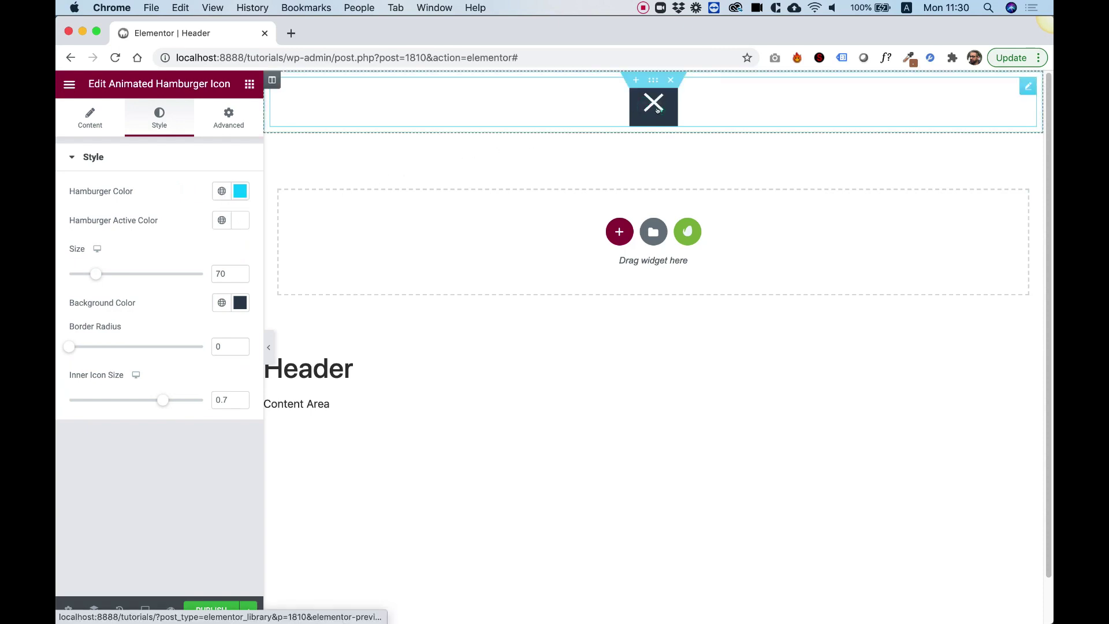
{"action": "left_click", "coordinate": [657, 110]}
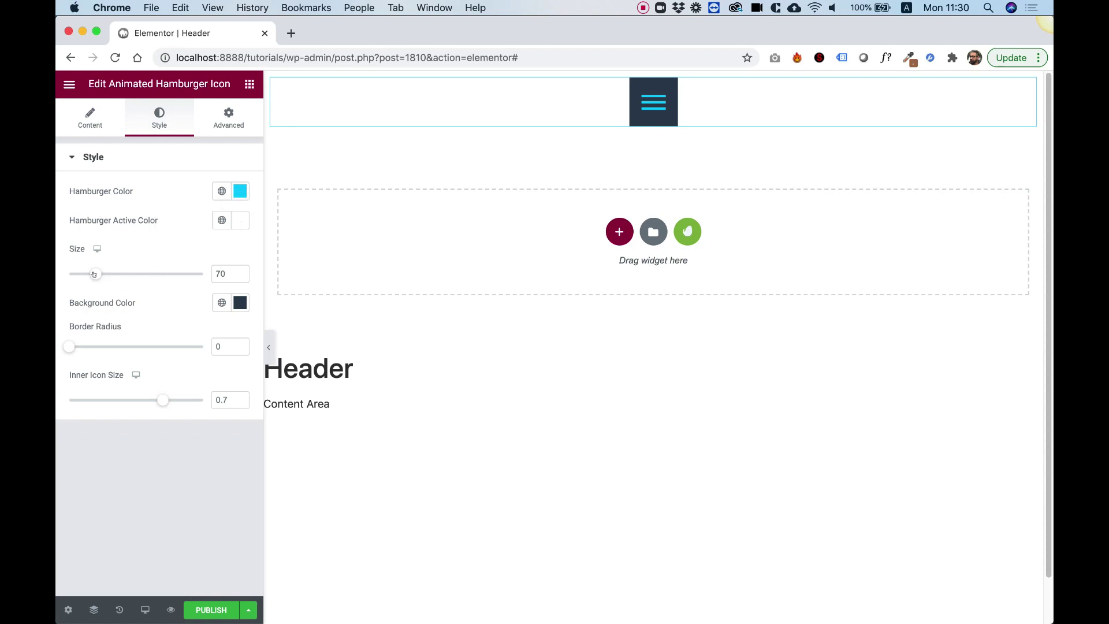
Step: Enlarge the hamburger box to 92, round it with border radius 100, and test the toggle
{"action": "left_click_drag", "start_coordinate": [94, 274], "coordinate": [123, 275]}
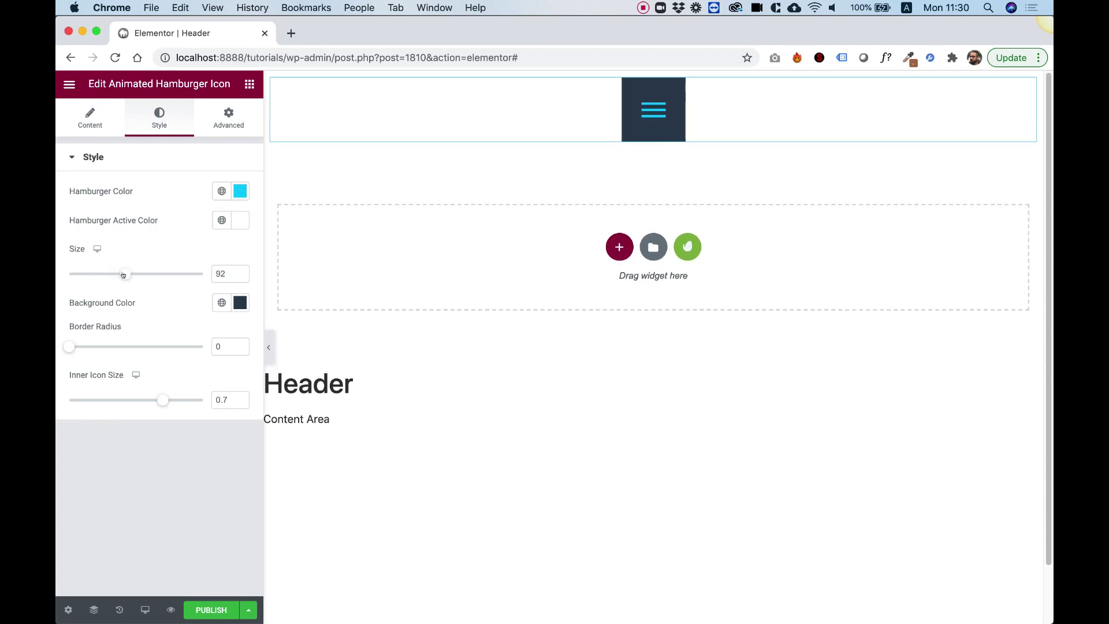
{"action": "left_click_drag", "start_coordinate": [70, 347], "coordinate": [205, 346]}
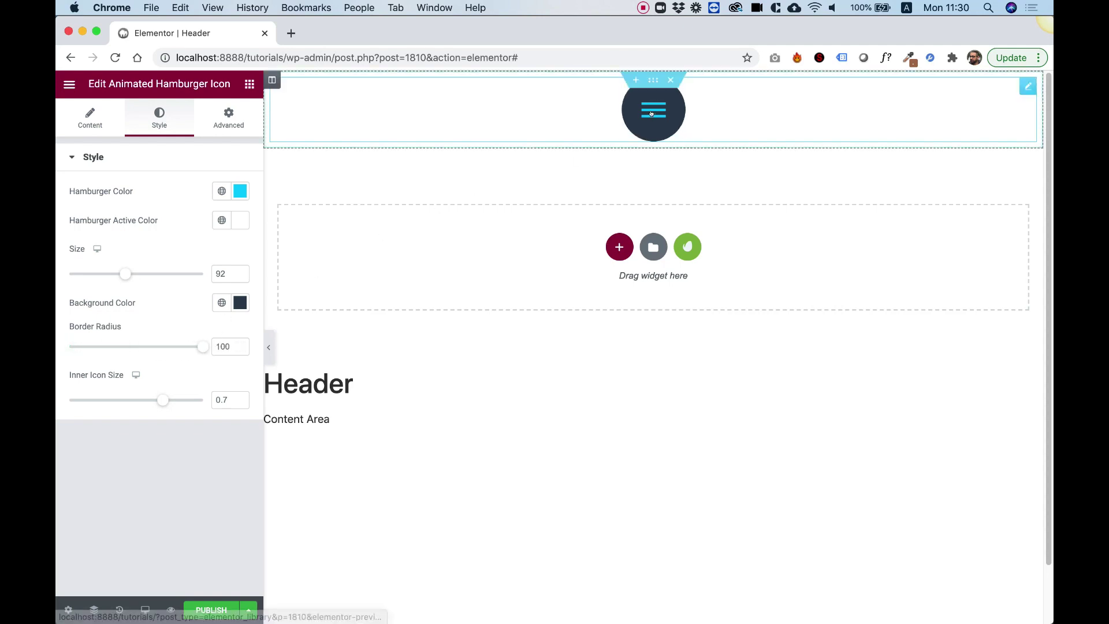
{"action": "left_click", "coordinate": [651, 114]}
{"action": "left_click", "coordinate": [650, 114]}
{"action": "left_click", "coordinate": [651, 114]}
{"action": "left_click", "coordinate": [651, 114]}
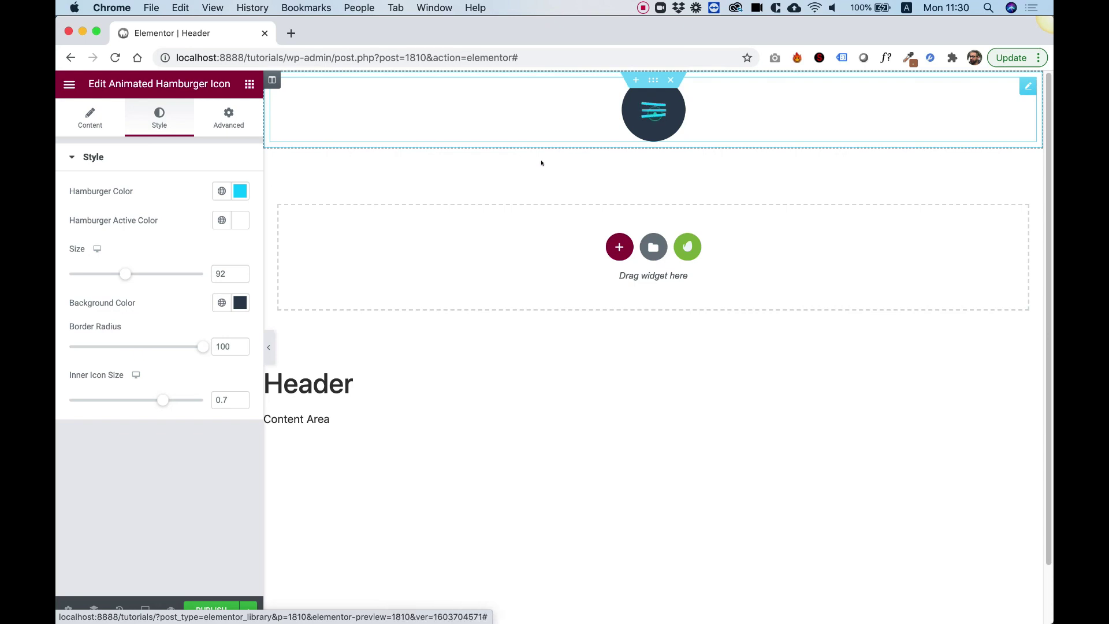
Step: Set the circle's Background Color to black #000000
{"action": "left_click", "coordinate": [240, 302]}
{"action": "left_click_drag", "start_coordinate": [126, 398], "coordinate": [245, 492]}
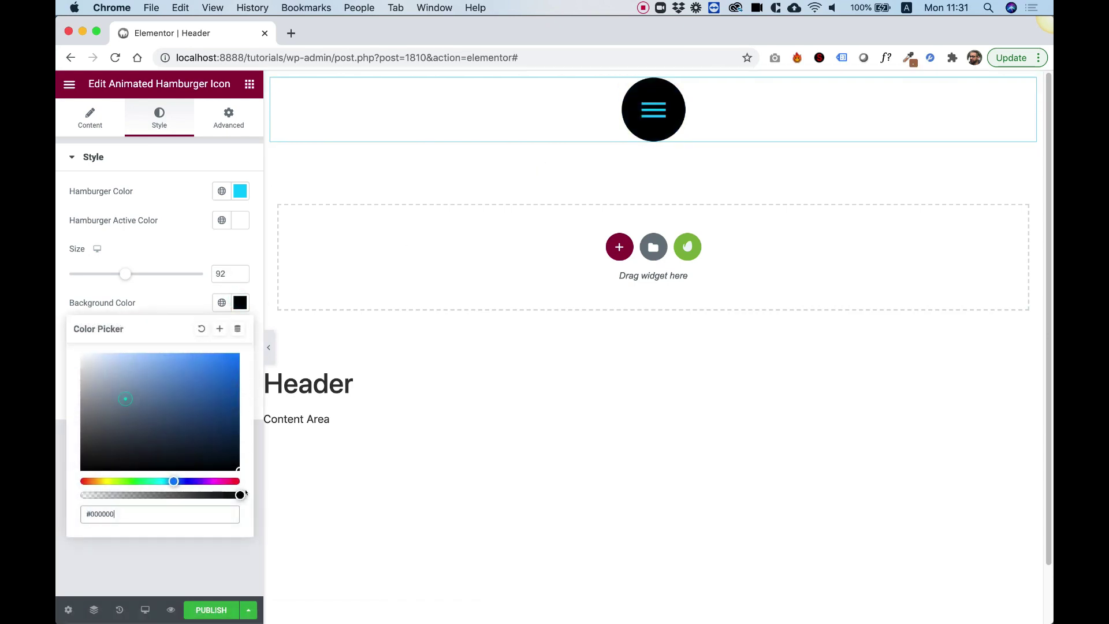
{"action": "left_click", "coordinate": [653, 109]}
{"action": "left_click", "coordinate": [653, 110]}
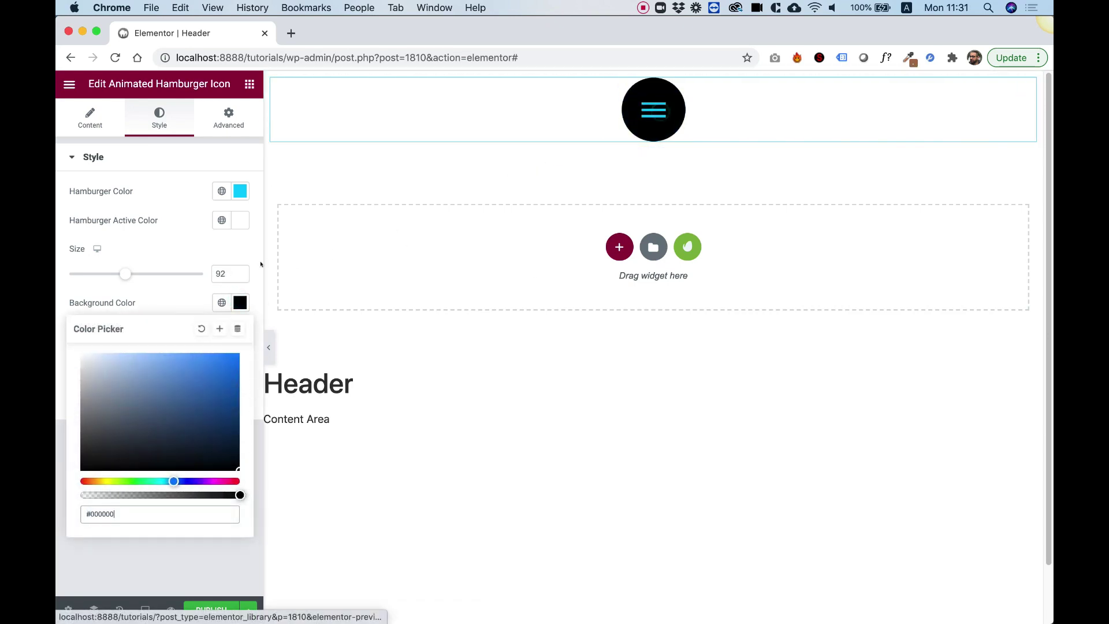
{"action": "left_click", "coordinate": [183, 293]}
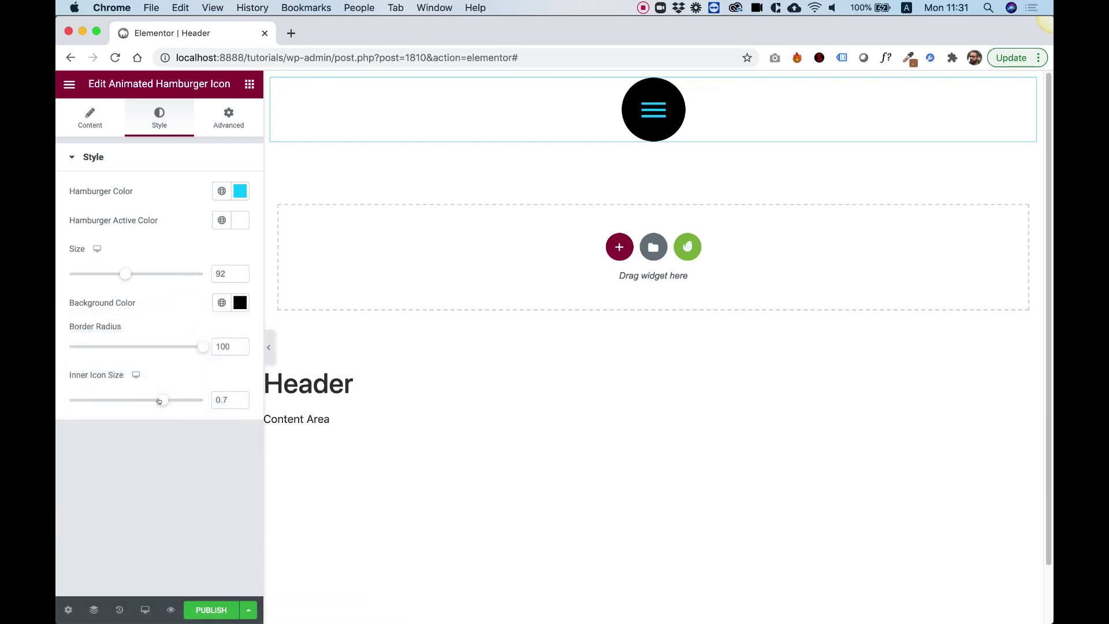
Step: Reduce the Inner Icon Size from 0.7 to about 0.612 and preview the animation
{"action": "mouse_move", "coordinate": [159, 401]}
{"action": "left_mouse_down"}
{"action": "mouse_move", "coordinate": [112, 400]}
{"action": "mouse_move", "coordinate": [164, 399]}
{"action": "mouse_move", "coordinate": [146, 399]}
{"action": "left_mouse_up"}
{"action": "left_click", "coordinate": [653, 109]}
{"action": "left_click", "coordinate": [653, 109]}
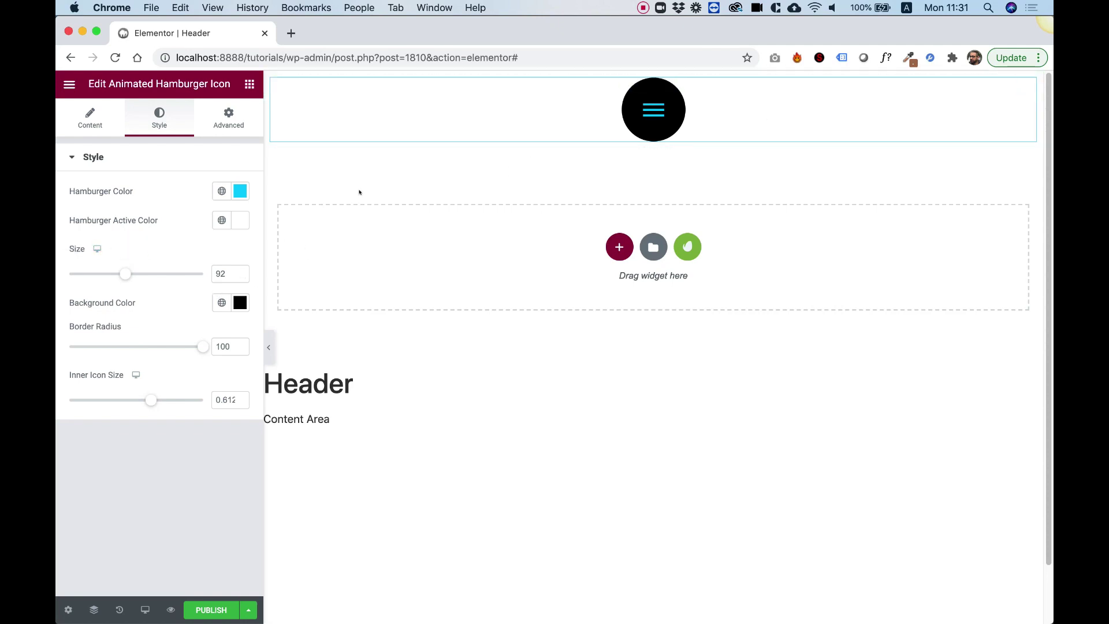
{"action": "left_click", "coordinate": [742, 115]}
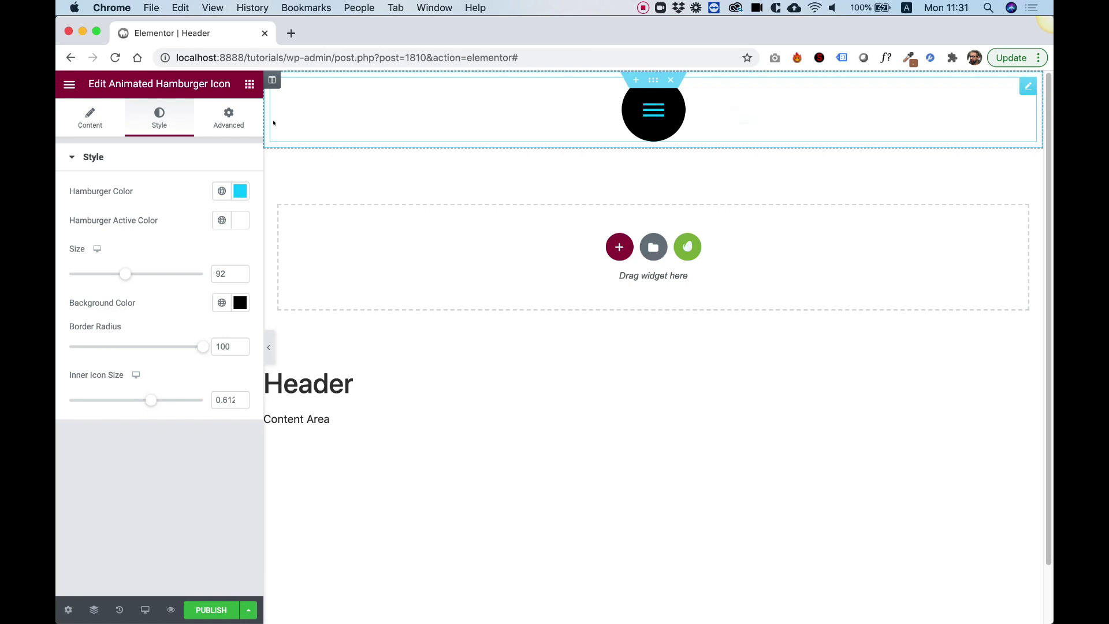
Step: In Advanced > Positioning, set Width to Inline (auto) and Position to Fixed
{"action": "left_click", "coordinate": [226, 120]}
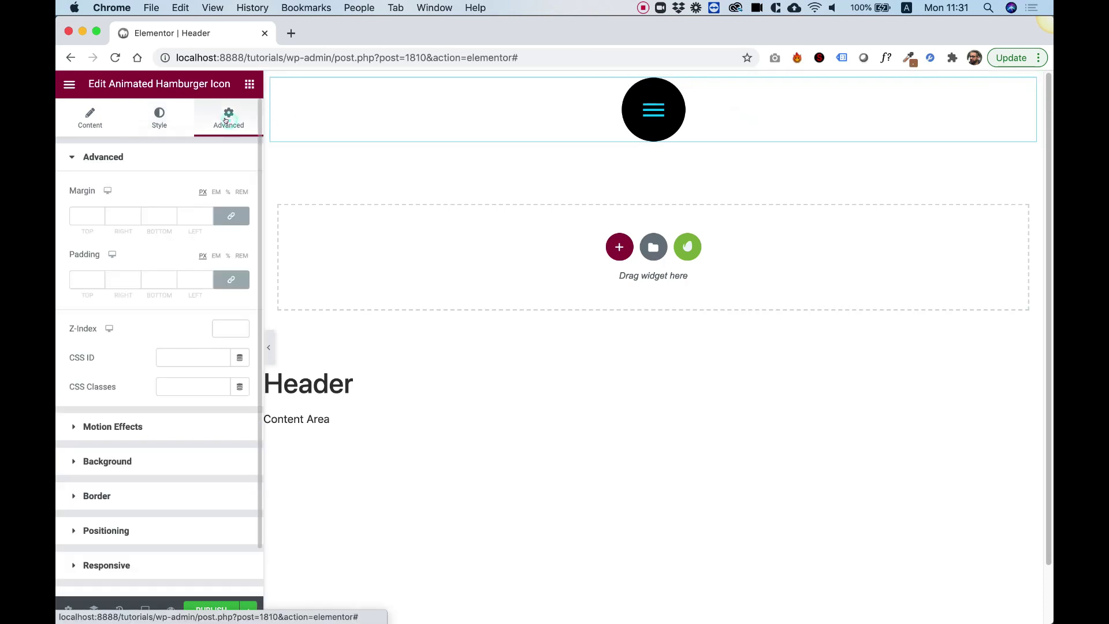
{"action": "left_click", "coordinate": [113, 528]}
{"action": "left_click", "coordinate": [161, 329]}
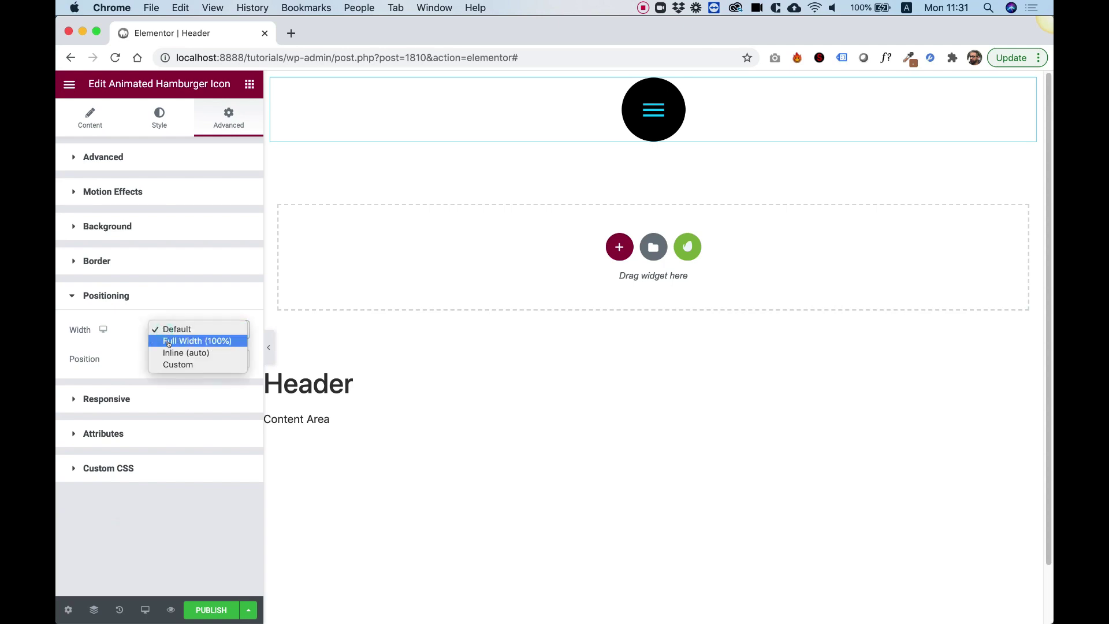
{"action": "left_click", "coordinate": [172, 352]}
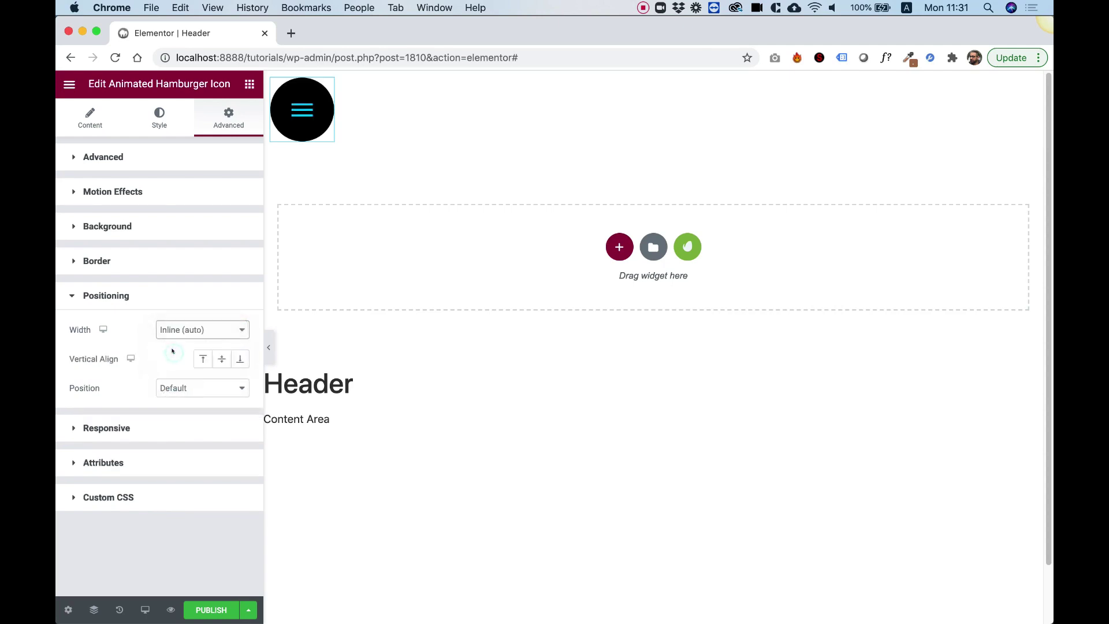
{"action": "left_click", "coordinate": [182, 389]}
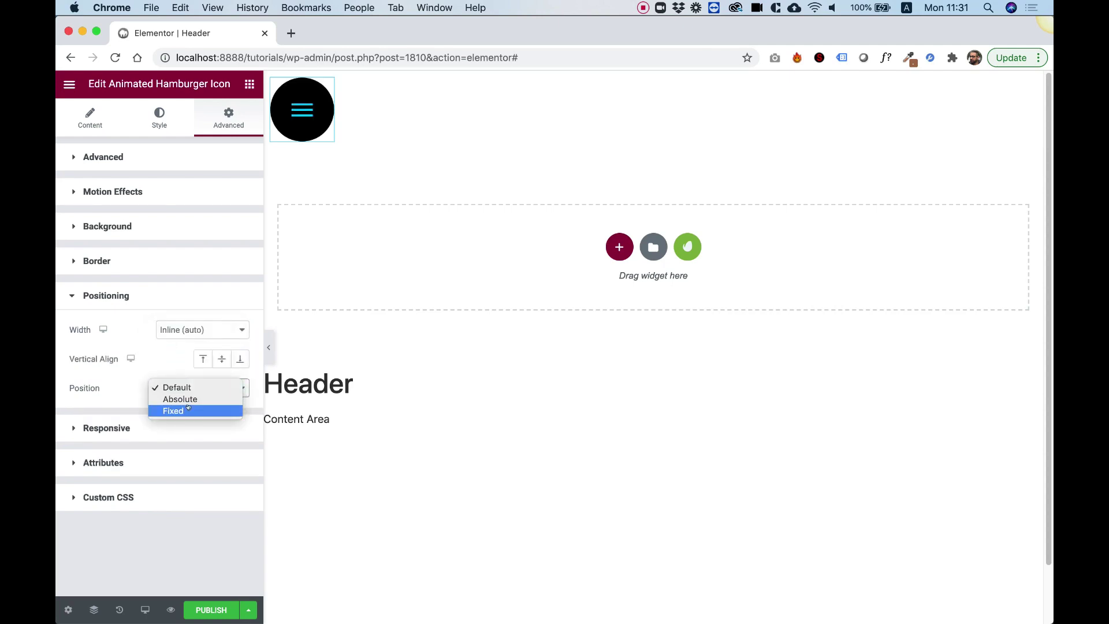
{"action": "left_click", "coordinate": [174, 410]}
Step: Anchor the icon to the right with horizontal and vertical offsets of 100 px, then test it
{"action": "scroll", "coordinate": [193, 400], "scroll_direction": "down", "scroll_amount": 3}
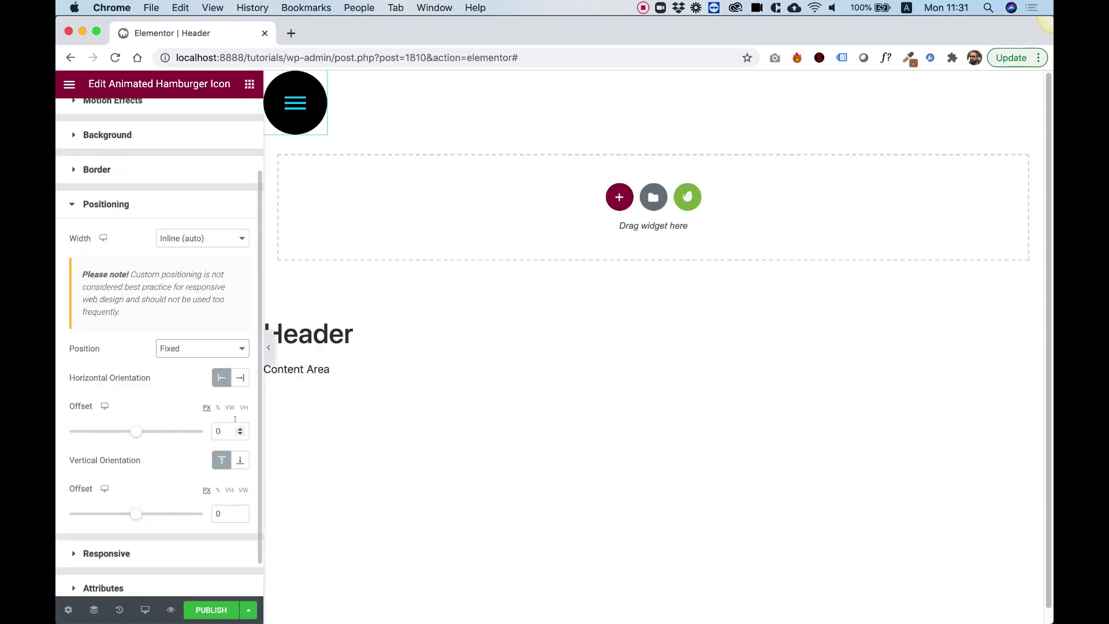
{"action": "left_click", "coordinate": [240, 378]}
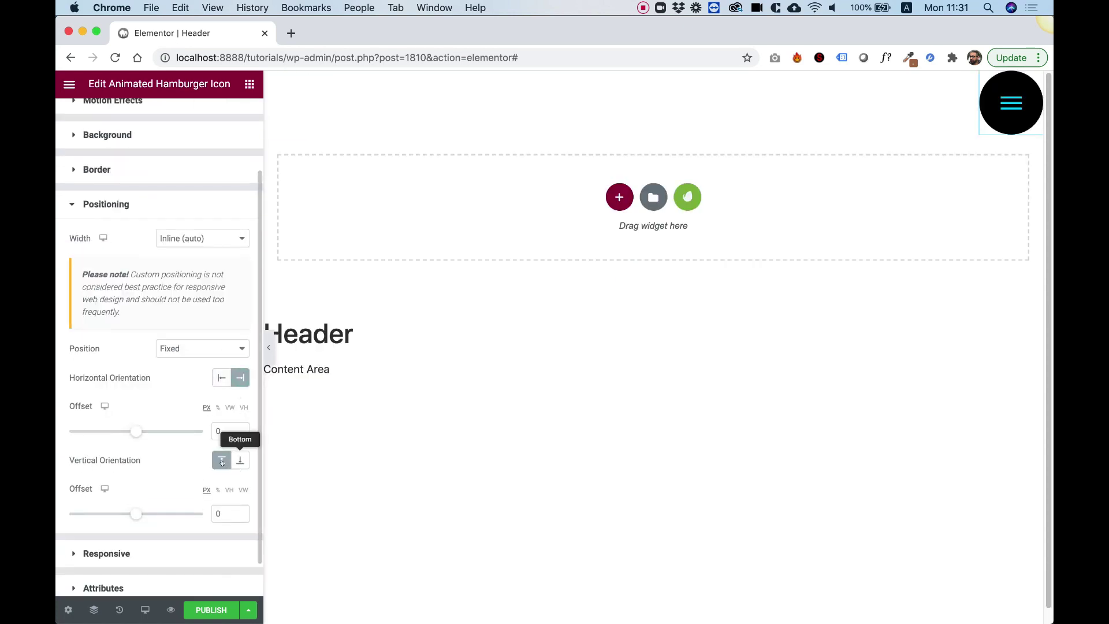
{"action": "double_click", "coordinate": [226, 429]}
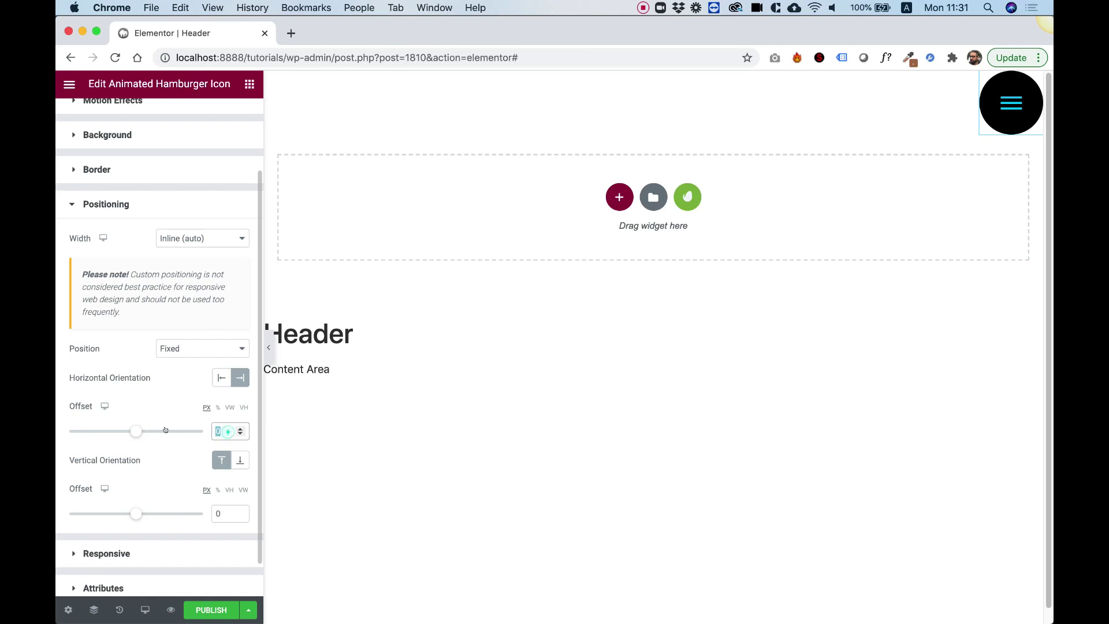
{"action": "type", "text": "100"}
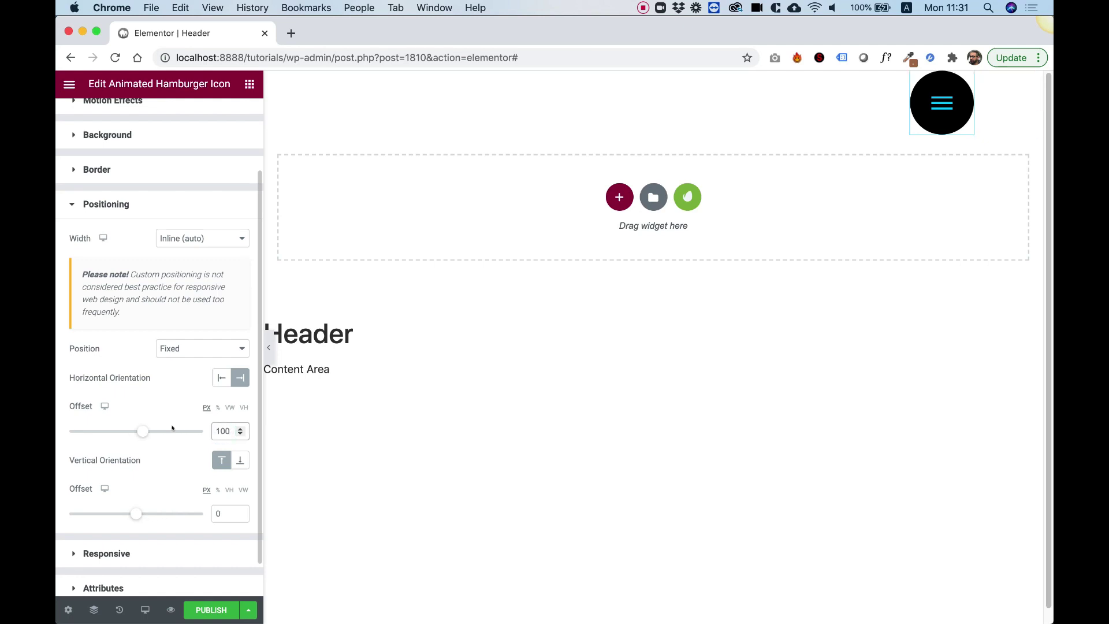
{"action": "key", "text": "Tab"}
{"action": "type", "text": "100"}
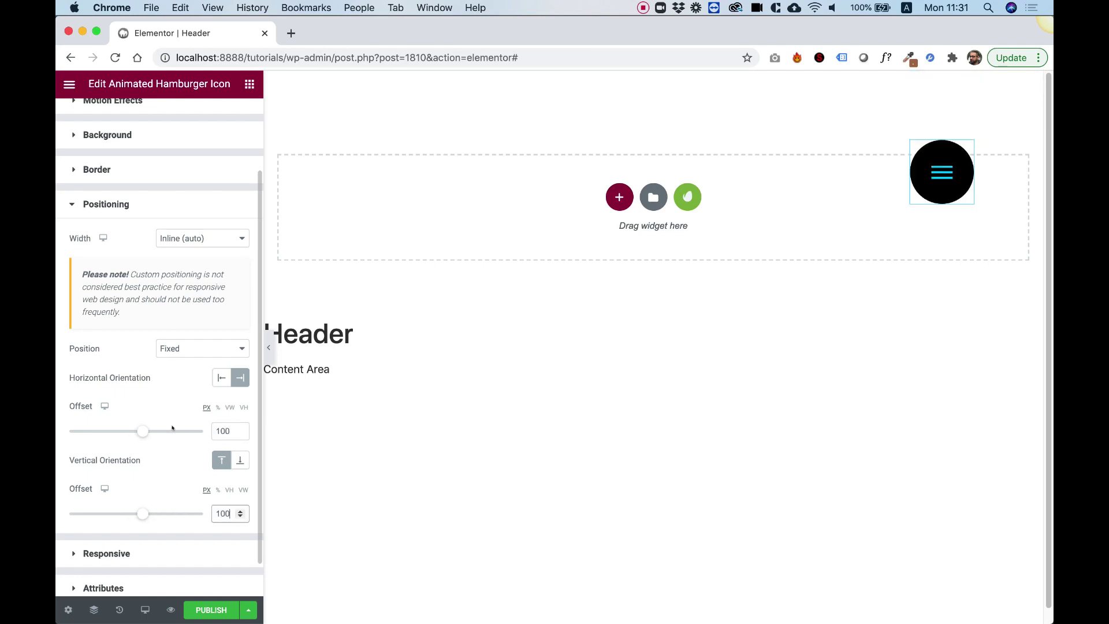
{"action": "left_click", "coordinate": [913, 186]}
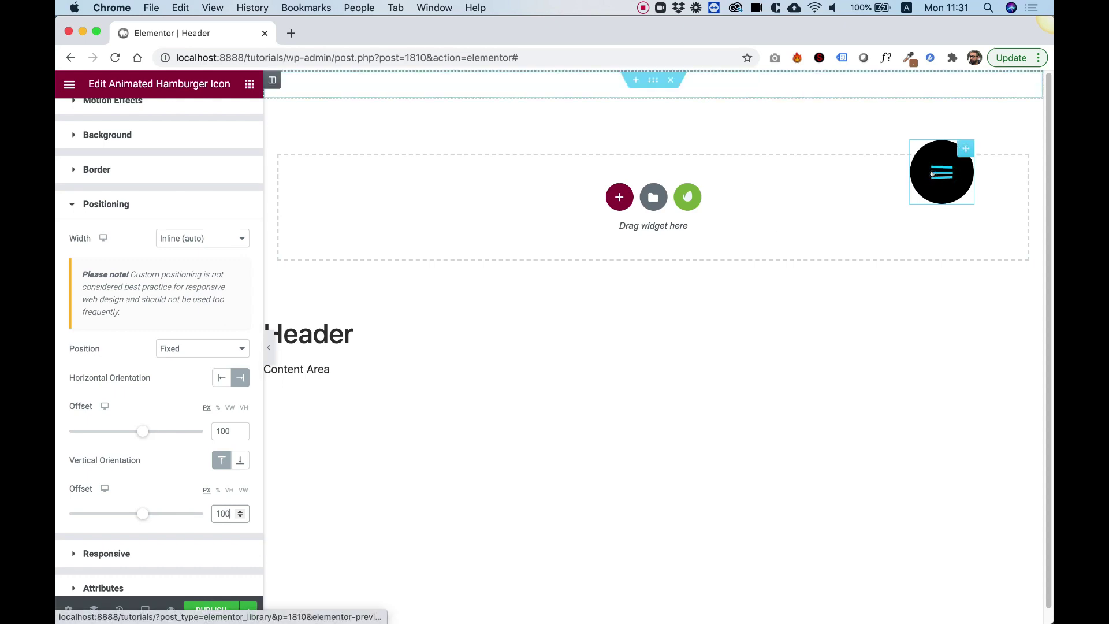
{"action": "left_click", "coordinate": [937, 174]}
{"action": "left_click", "coordinate": [937, 174]}
{"action": "scroll", "coordinate": [133, 232], "scroll_direction": "up", "scroll_amount": 3}
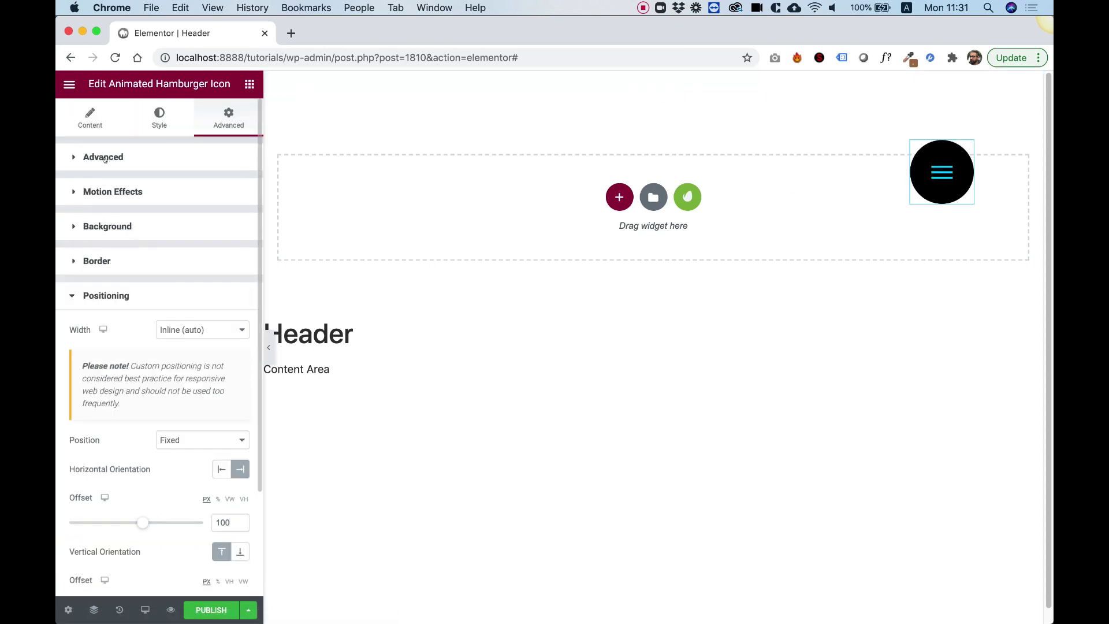
Step: Set the widget's Z-Index to 10000 and test the icon's toggle animation
{"action": "left_click", "coordinate": [84, 157]}
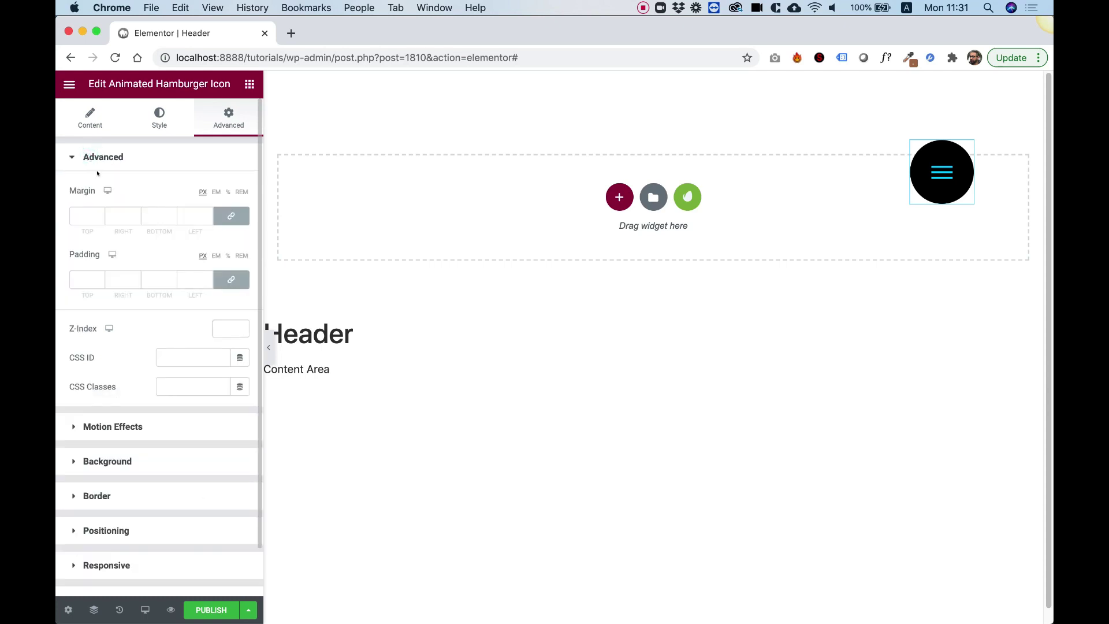
{"action": "left_click", "coordinate": [218, 327]}
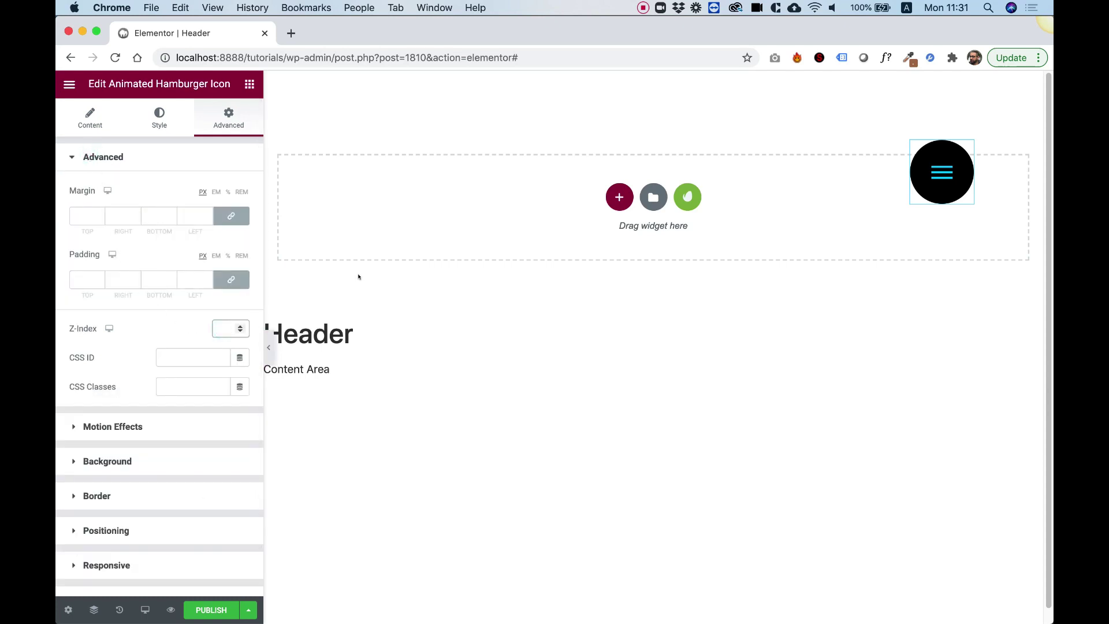
{"action": "type", "text": "10"}
{"action": "type", "text": "0000"}
{"action": "left_click", "coordinate": [949, 177]}
{"action": "left_click", "coordinate": [941, 176]}
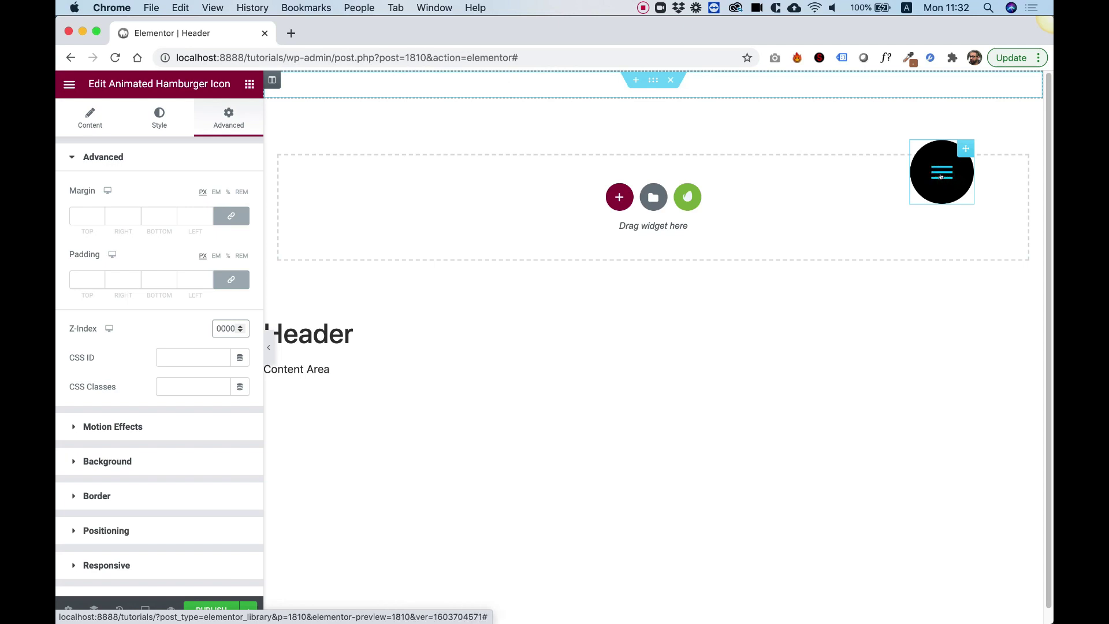
{"action": "left_click", "coordinate": [941, 177]}
{"action": "left_click", "coordinate": [941, 176]}
{"action": "left_click", "coordinate": [941, 177]}
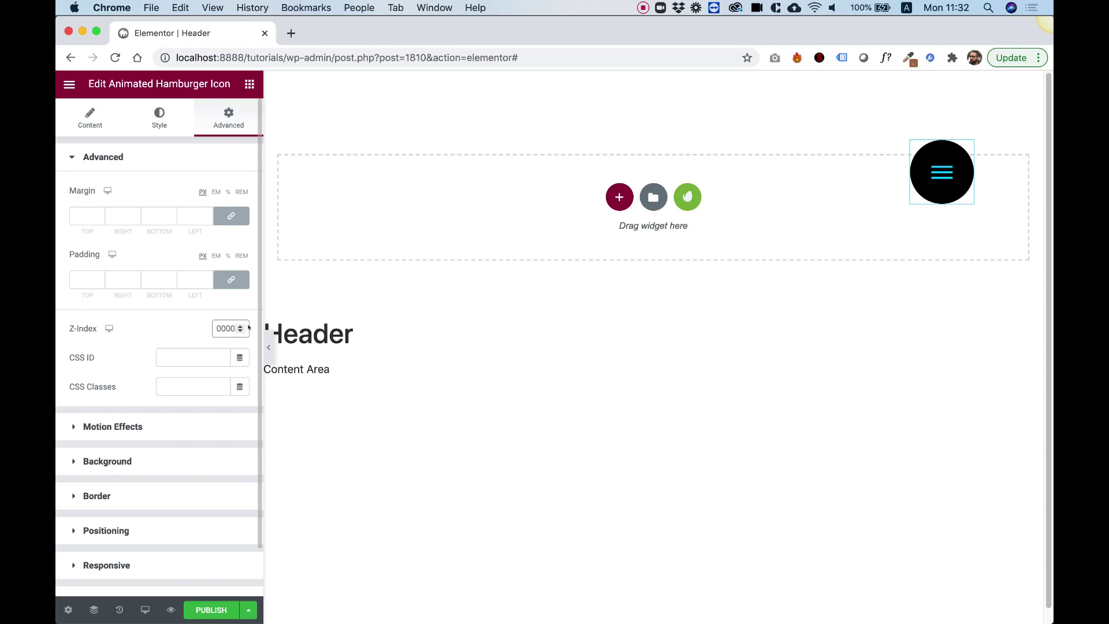
Step: Publish the Header template with an Entire Site display condition
{"action": "left_click", "coordinate": [219, 610]}
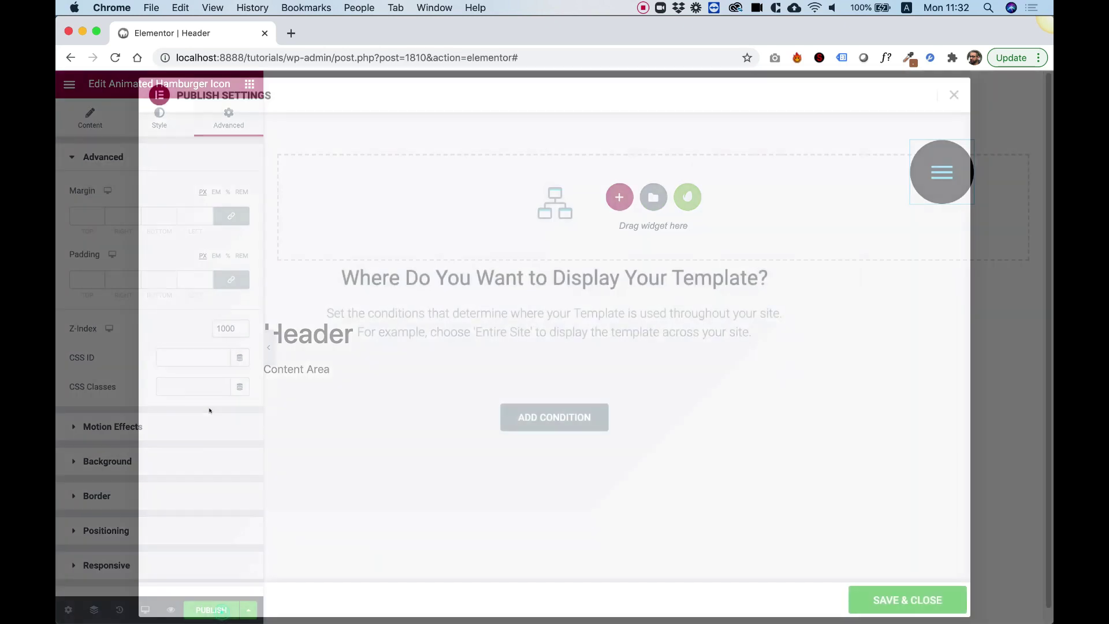
{"action": "left_click", "coordinate": [548, 414]}
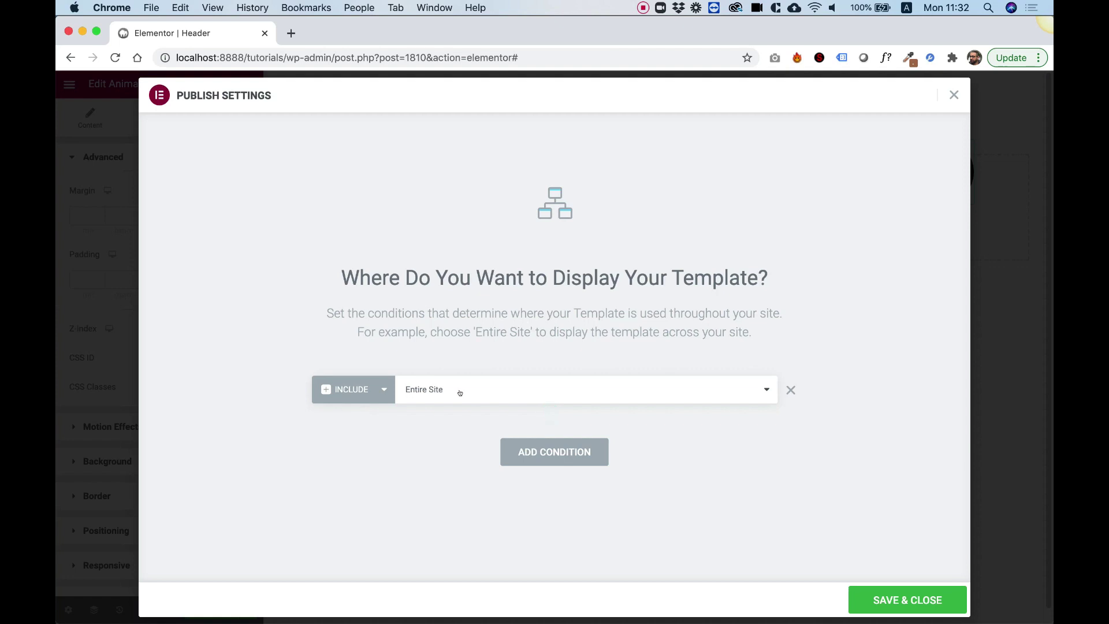
{"action": "left_click", "coordinate": [878, 598]}
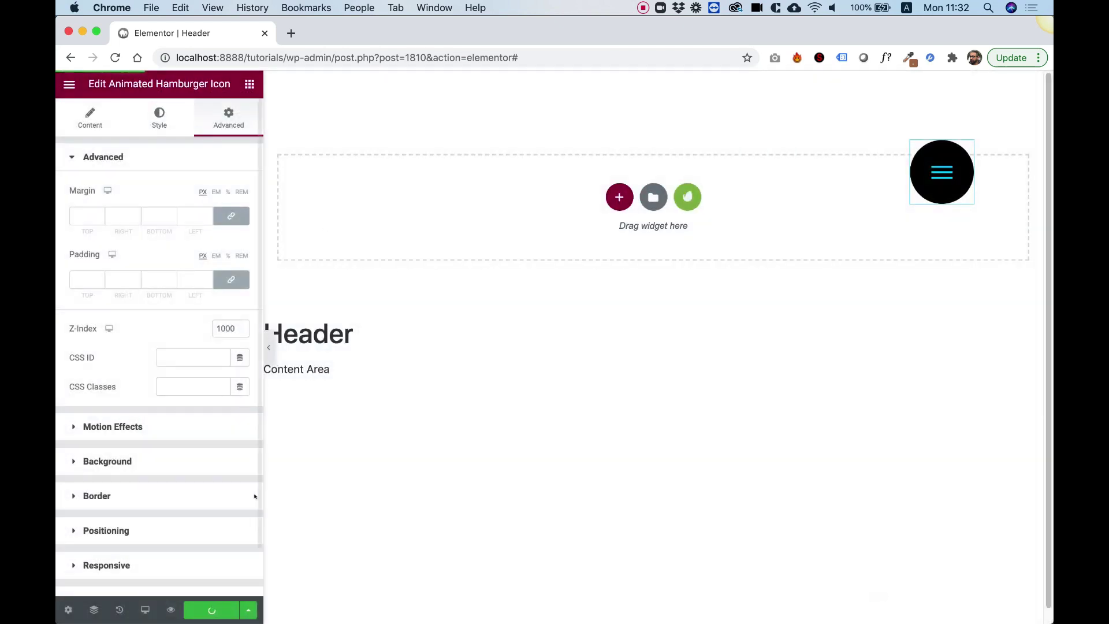
{"action": "left_click", "coordinate": [67, 84]}
Step: Open Exit to Dashboard in a new browser tab and switch to it
{"action": "right_click", "coordinate": [130, 321]}
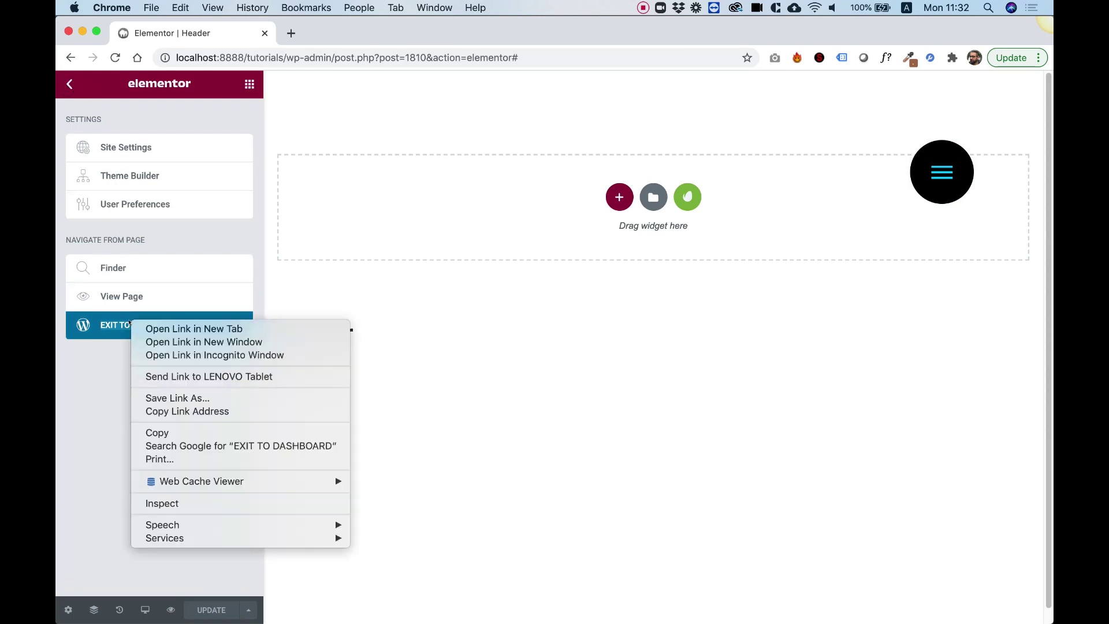
{"action": "left_click", "coordinate": [168, 325]}
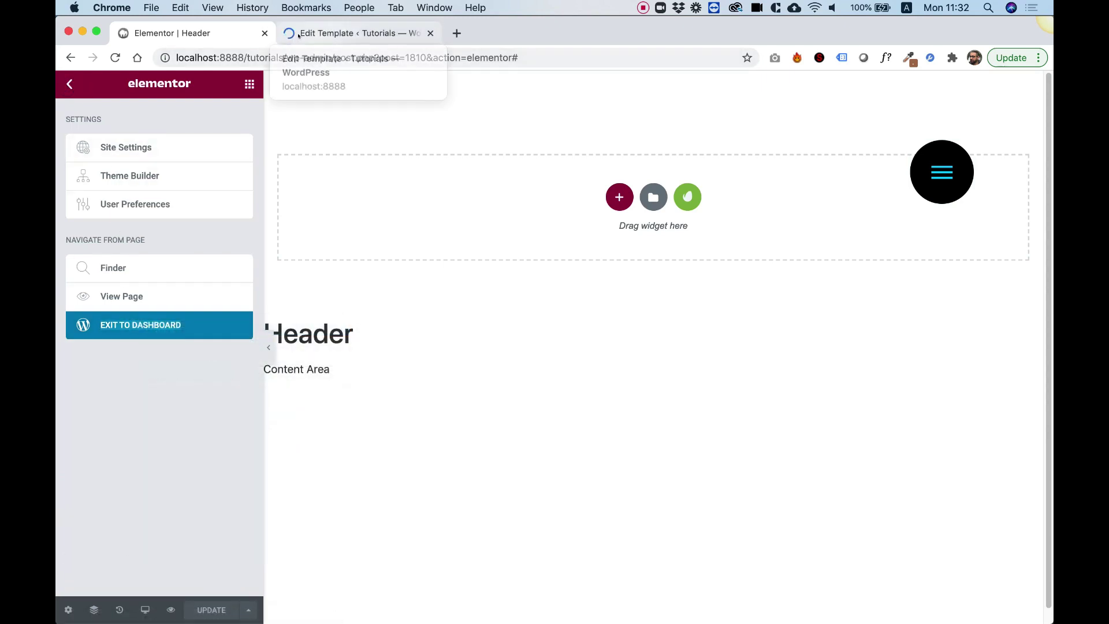
{"action": "left_click", "coordinate": [343, 33]}
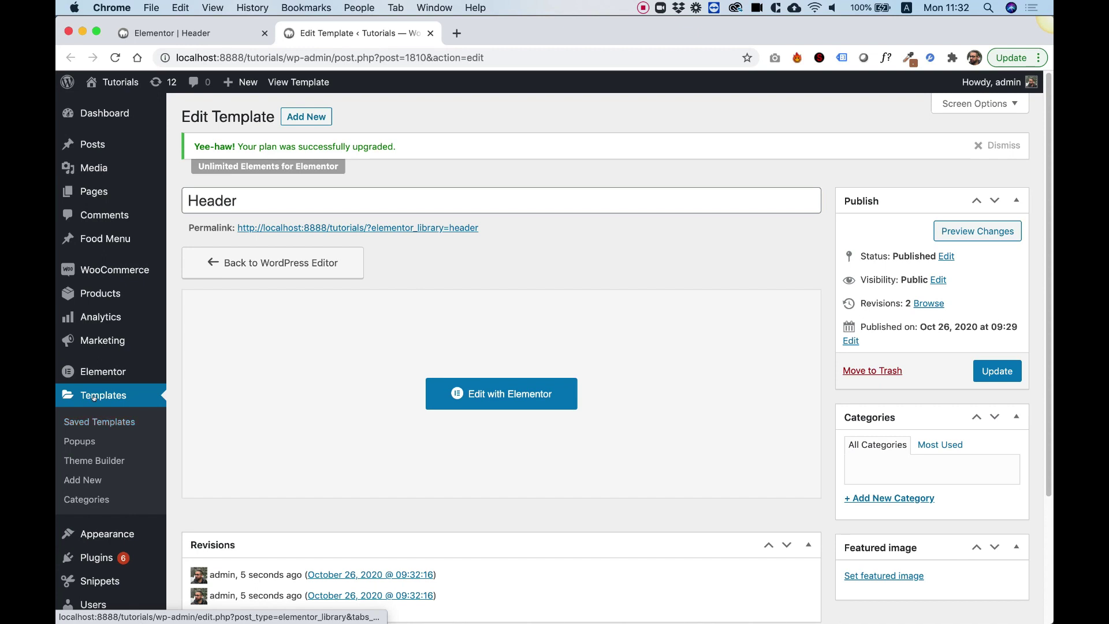
Step: From the Popups list, create a new popup template named 'Menu'
{"action": "left_click", "coordinate": [84, 440]}
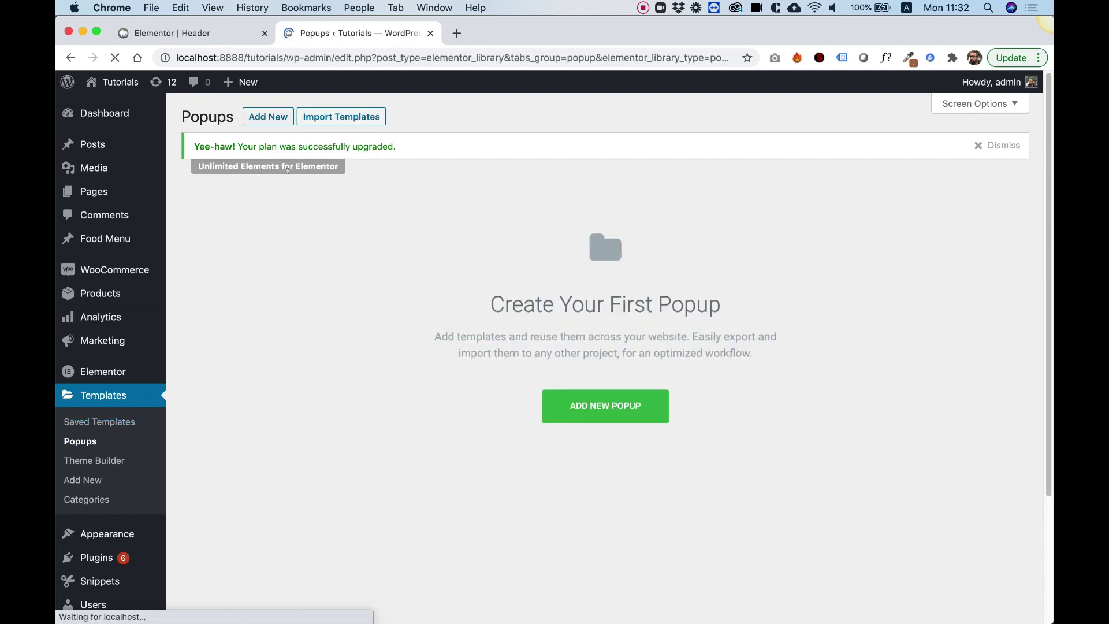
{"action": "left_click", "coordinate": [595, 405]}
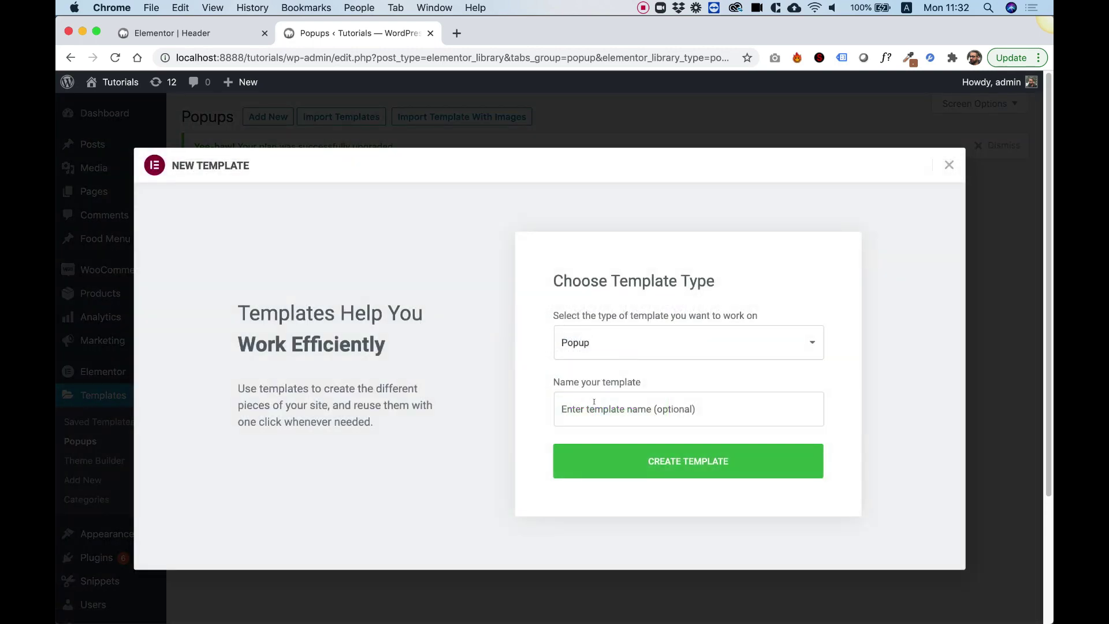
{"action": "left_click", "coordinate": [593, 401]}
{"action": "type", "text": "Menu"}
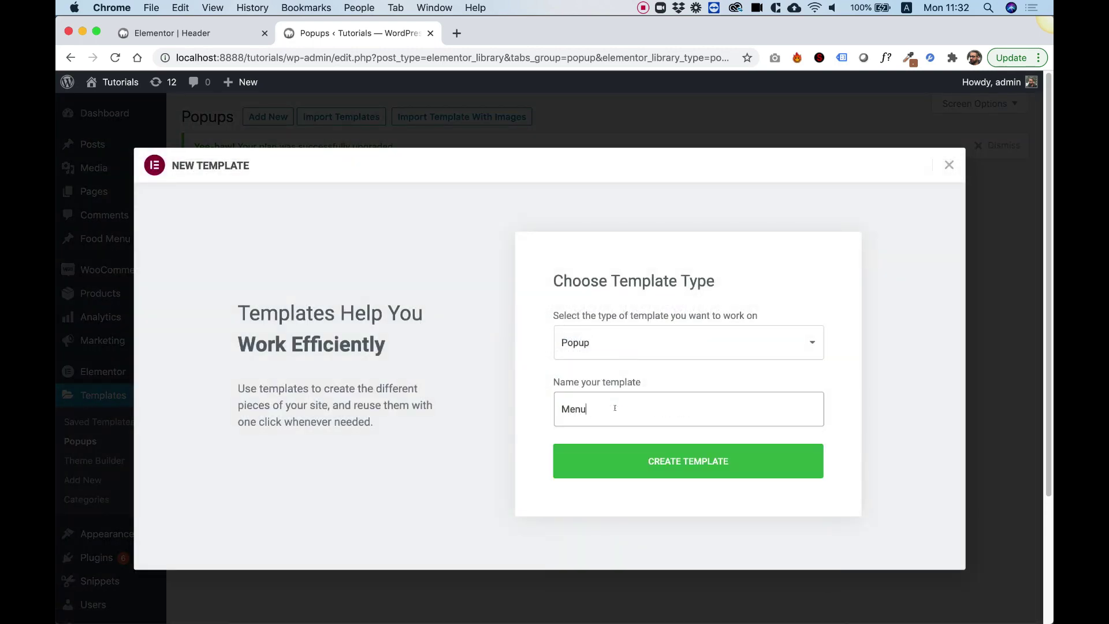
{"action": "left_click", "coordinate": [670, 461]}
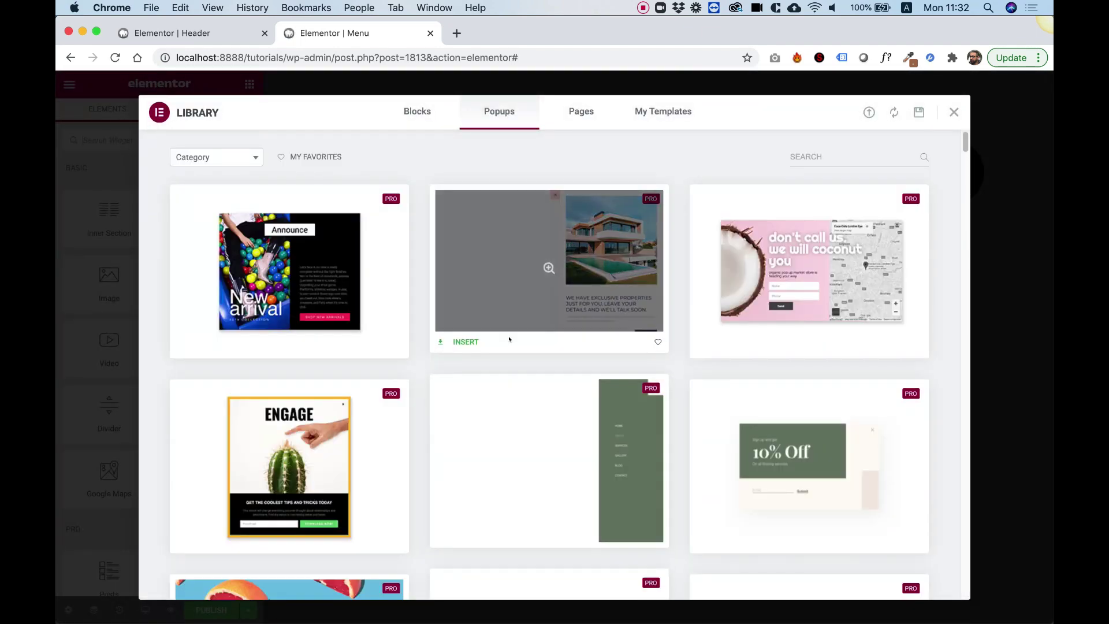
Step: Insert the library's colourful full-screen menu template with Home, About and Contact links
{"action": "scroll", "coordinate": [674, 317], "scroll_direction": "down", "scroll_amount": 5}
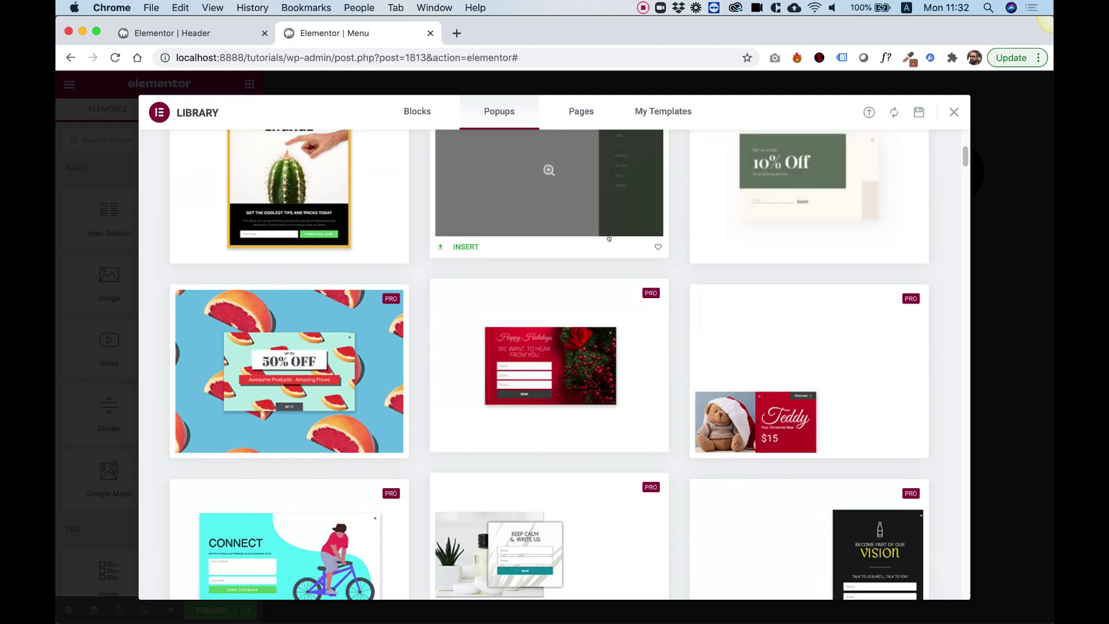
{"action": "scroll", "coordinate": [622, 278], "scroll_direction": "down", "scroll_amount": 10}
{"action": "scroll", "coordinate": [622, 277], "scroll_direction": "down", "scroll_amount": 15}
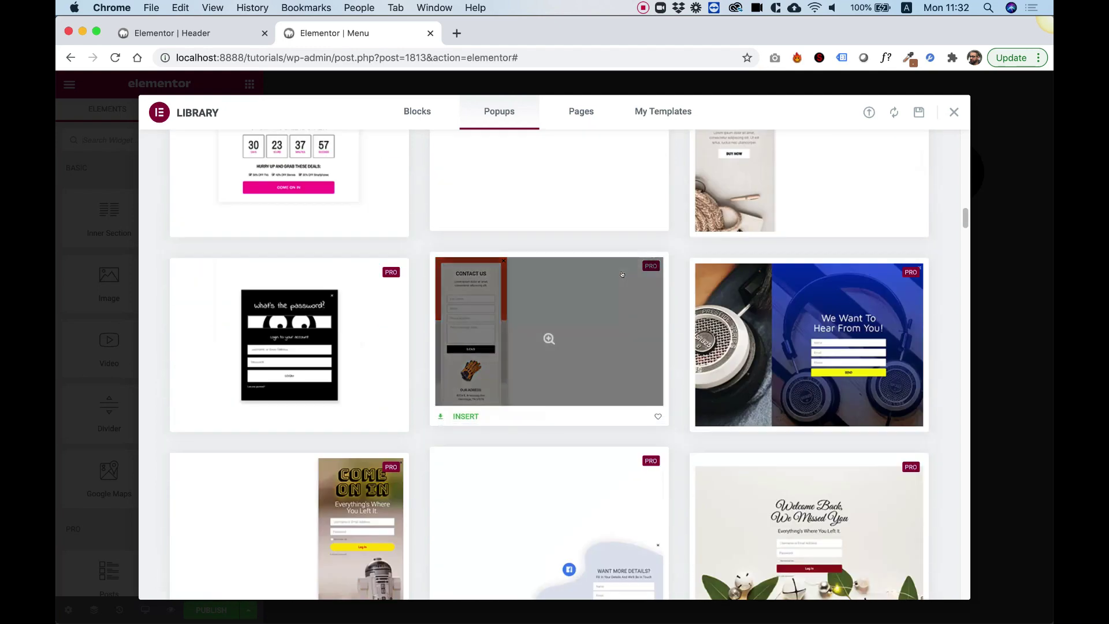
{"action": "scroll", "coordinate": [620, 272], "scroll_direction": "down", "scroll_amount": 10}
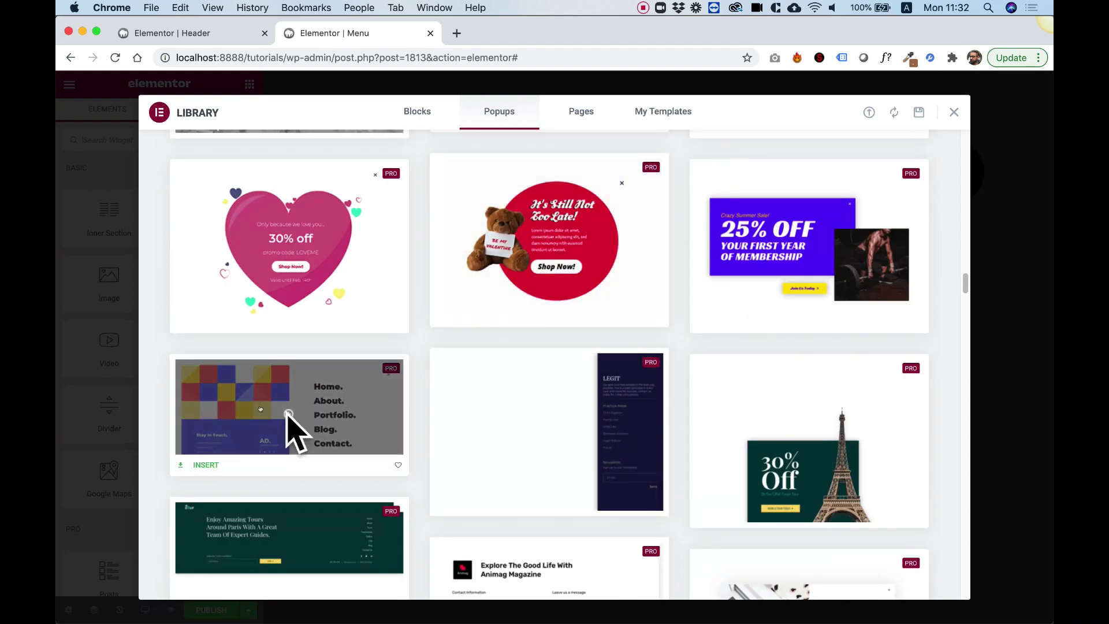
{"action": "left_click", "coordinate": [202, 465]}
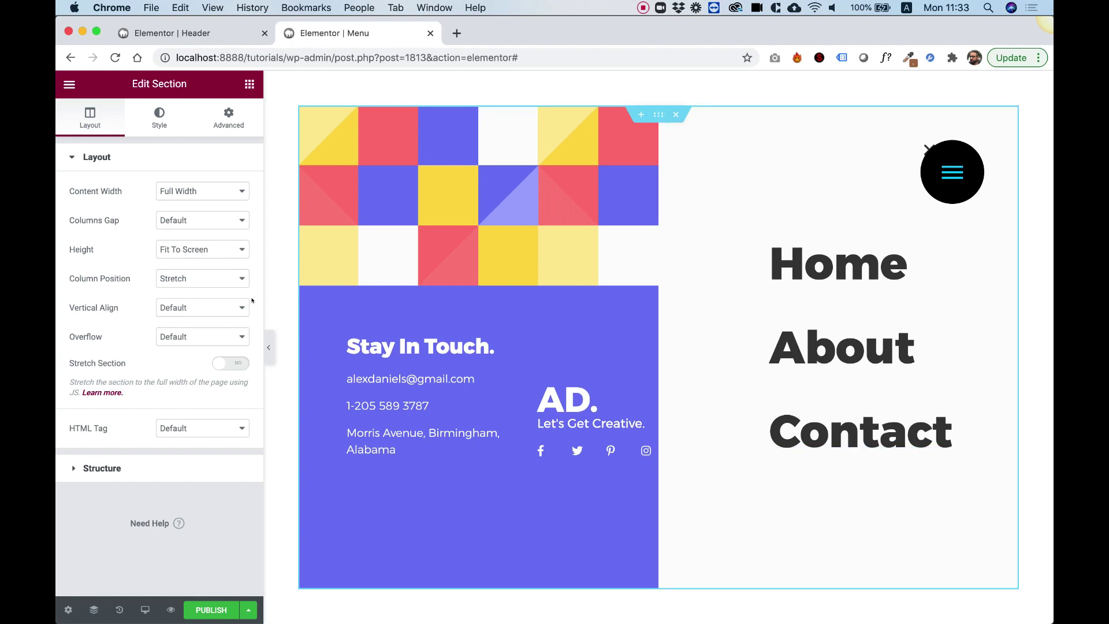
Step: Set the popup's Close Button to Hide and bring up Publish Settings
{"action": "left_click", "coordinate": [68, 611]}
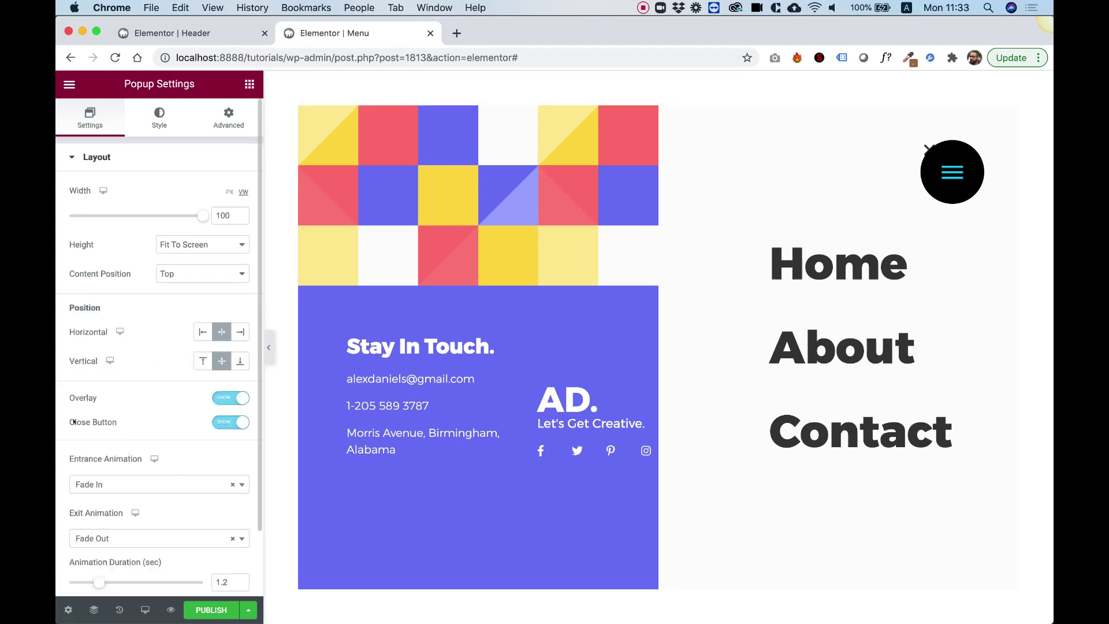
{"action": "left_click", "coordinate": [225, 423]}
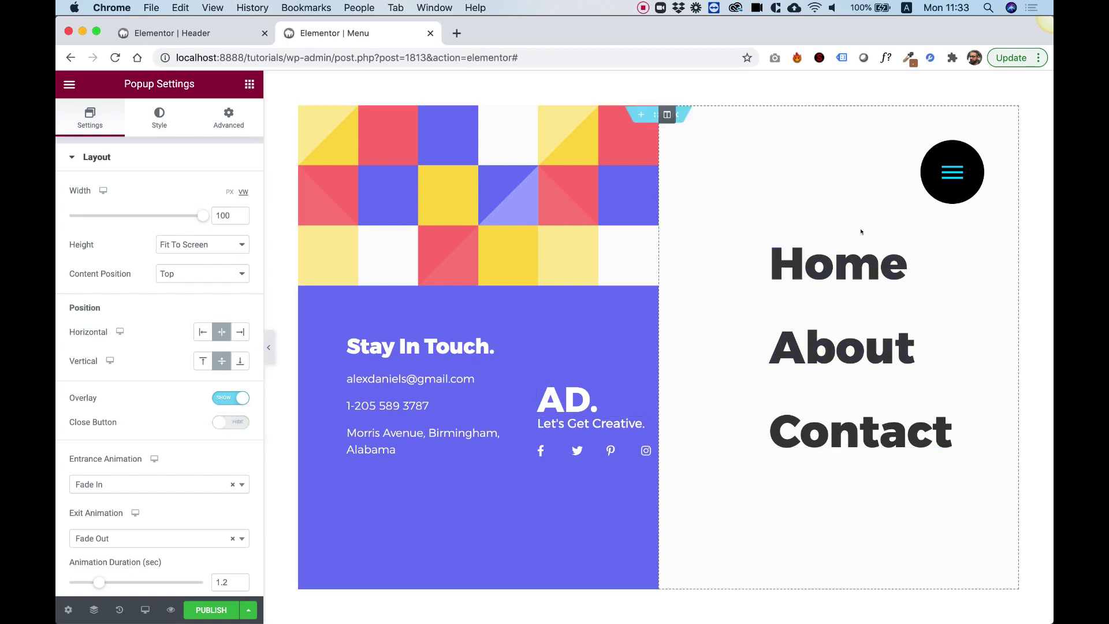
{"action": "left_click", "coordinate": [206, 608]}
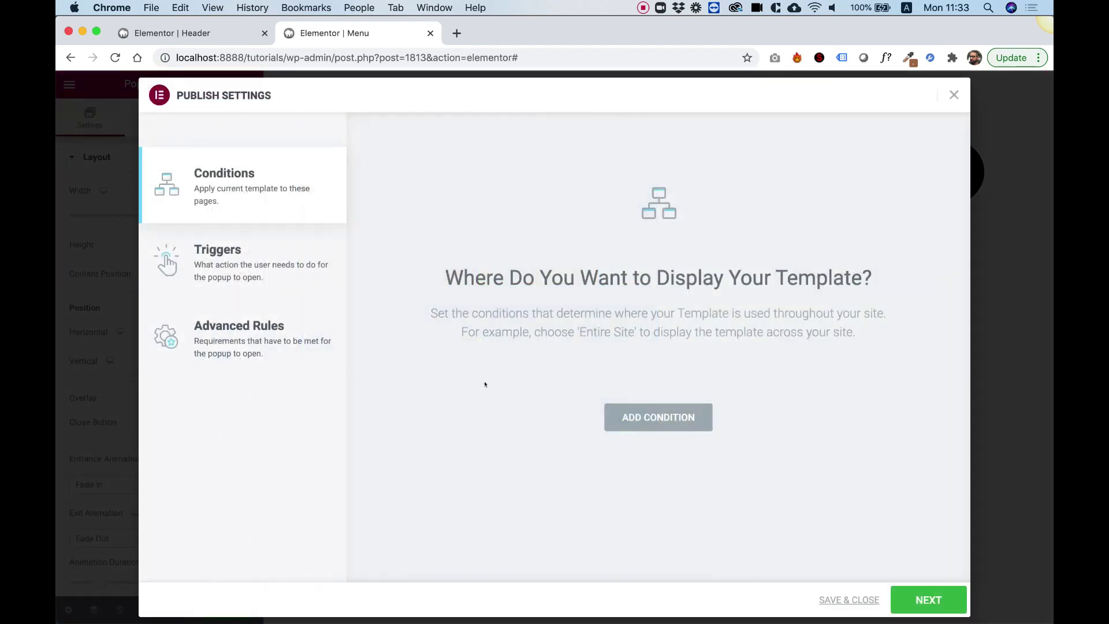
Step: Publish the Menu popup with an Include Entire Site condition, then return to the Header template
{"action": "left_click", "coordinate": [646, 422]}
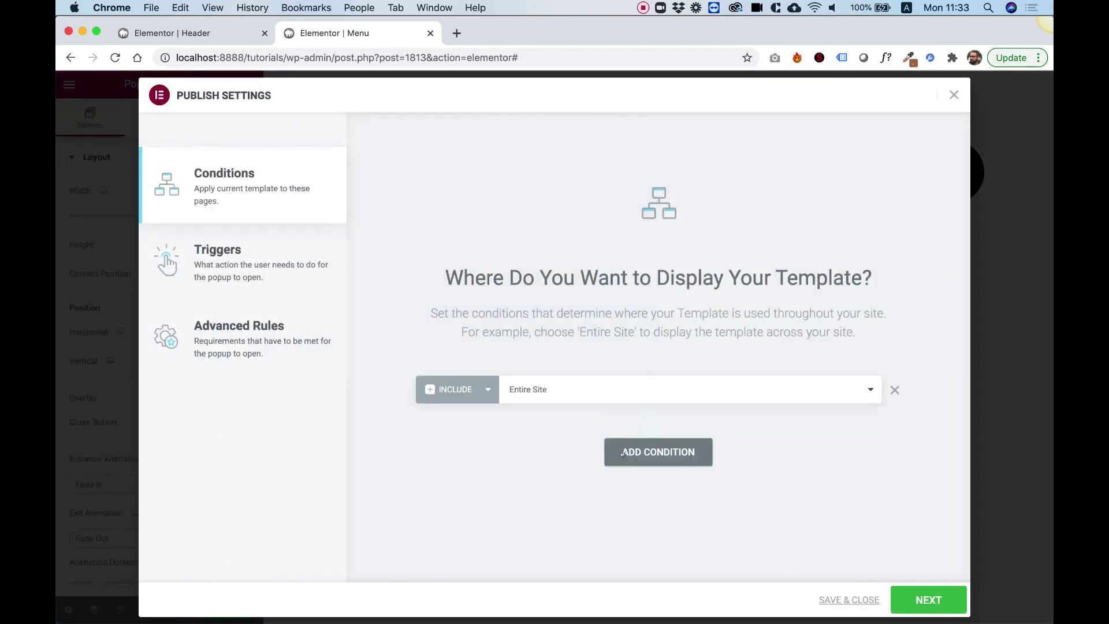
{"action": "left_click", "coordinate": [929, 600]}
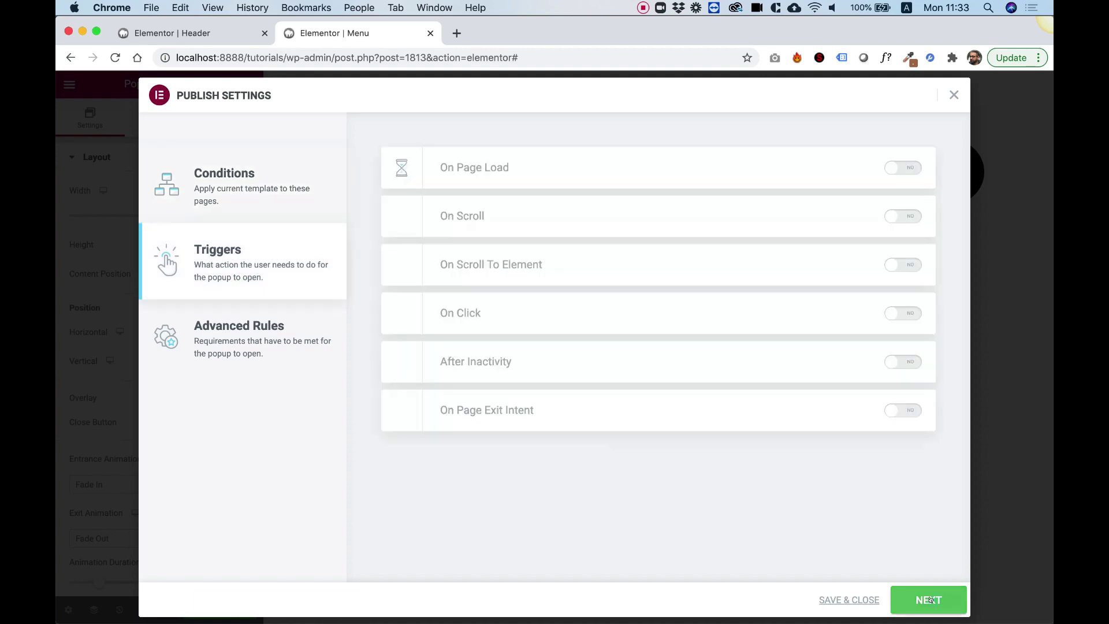
{"action": "left_click", "coordinate": [931, 601]}
{"action": "left_click", "coordinate": [931, 601]}
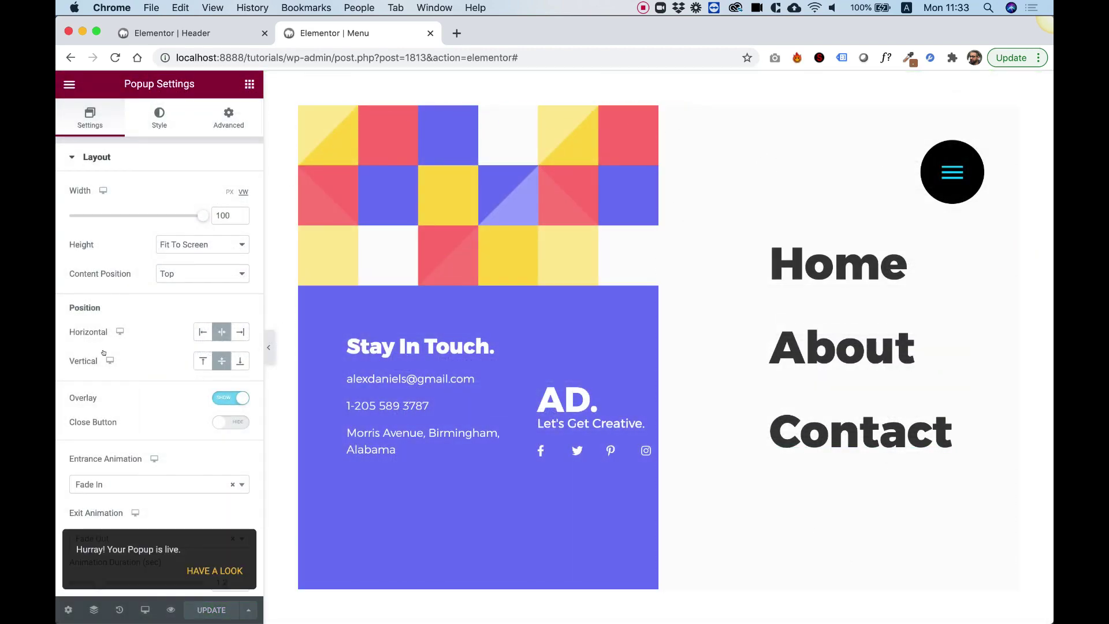
{"action": "left_click", "coordinate": [174, 33]}
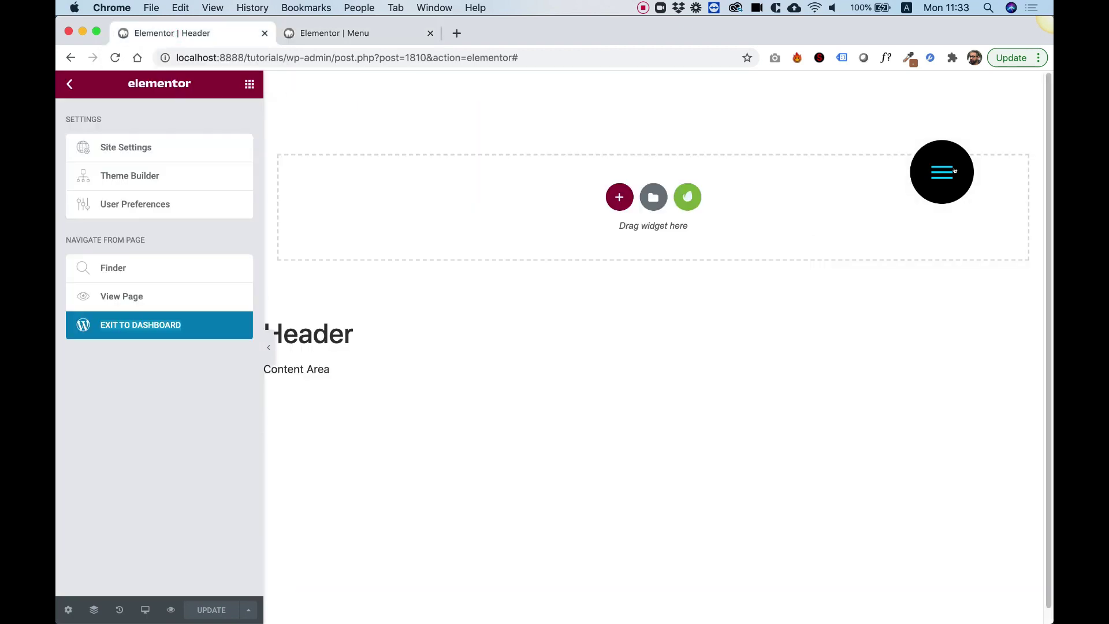
Step: Reload the header editor and set the hamburger widget's Link dynamic tag to Popup
{"action": "left_click", "coordinate": [116, 58]}
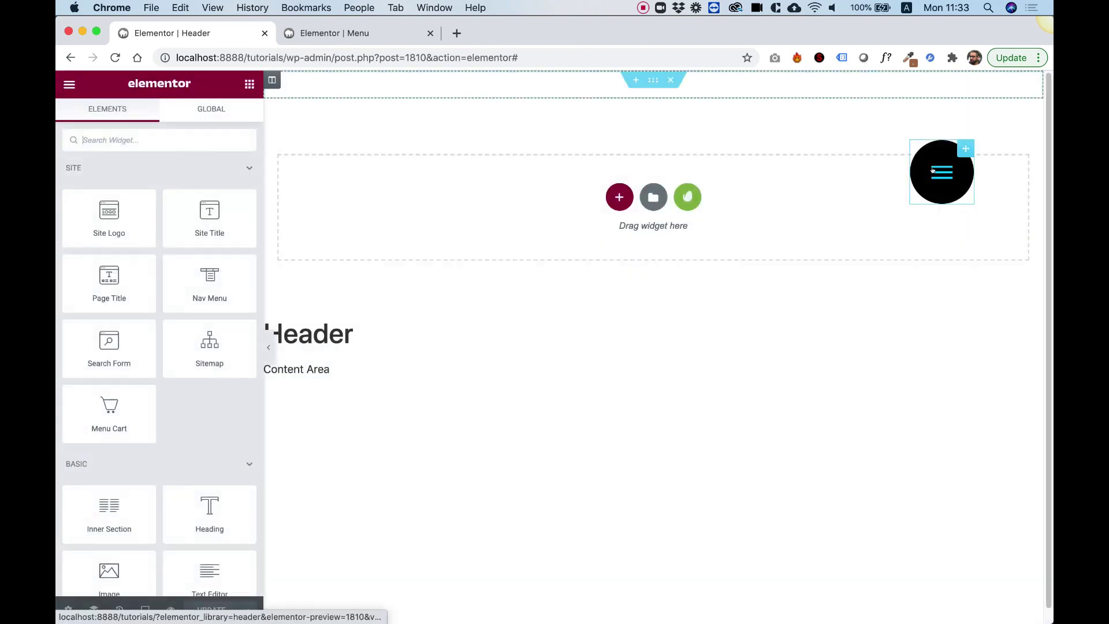
{"action": "left_click", "coordinate": [932, 171]}
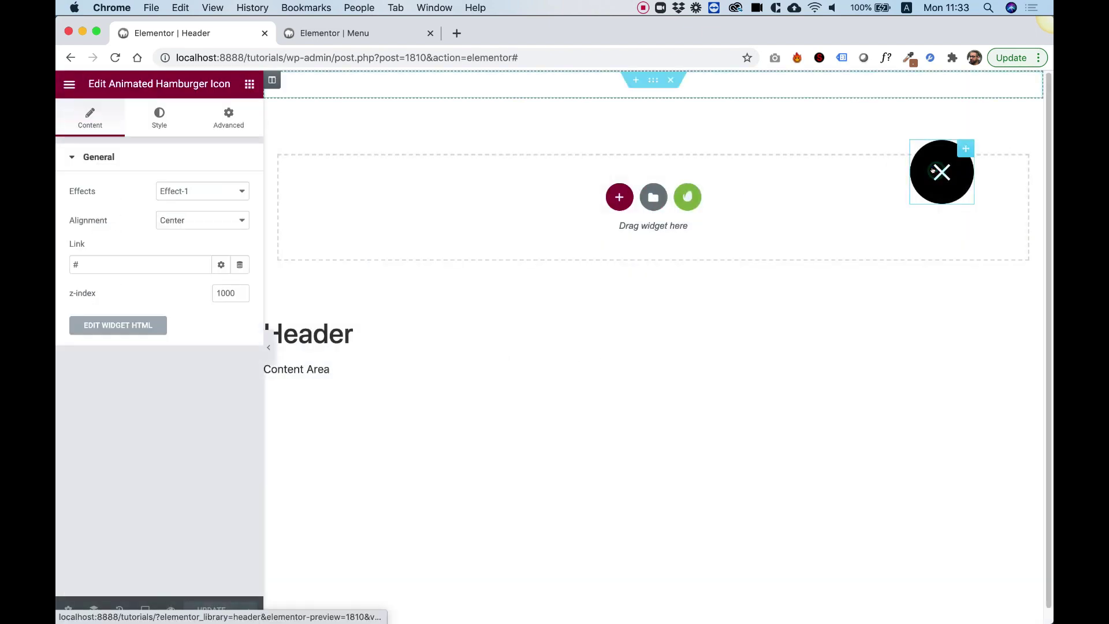
{"action": "left_click", "coordinate": [236, 264]}
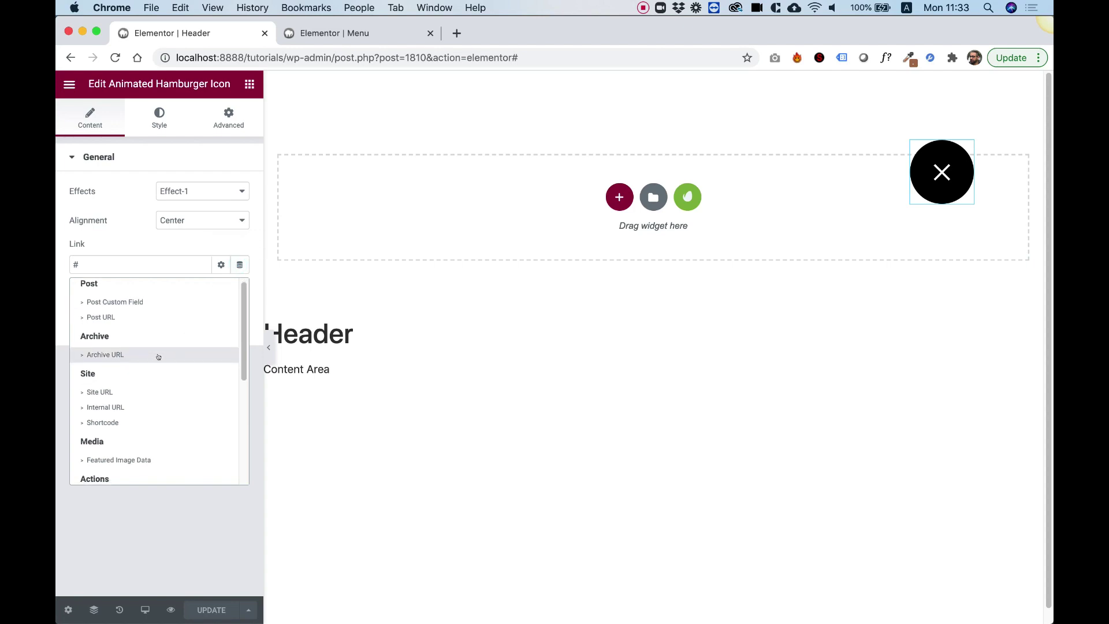
{"action": "scroll", "coordinate": [159, 358], "scroll_direction": "down", "scroll_amount": 3}
{"action": "left_click", "coordinate": [96, 435]}
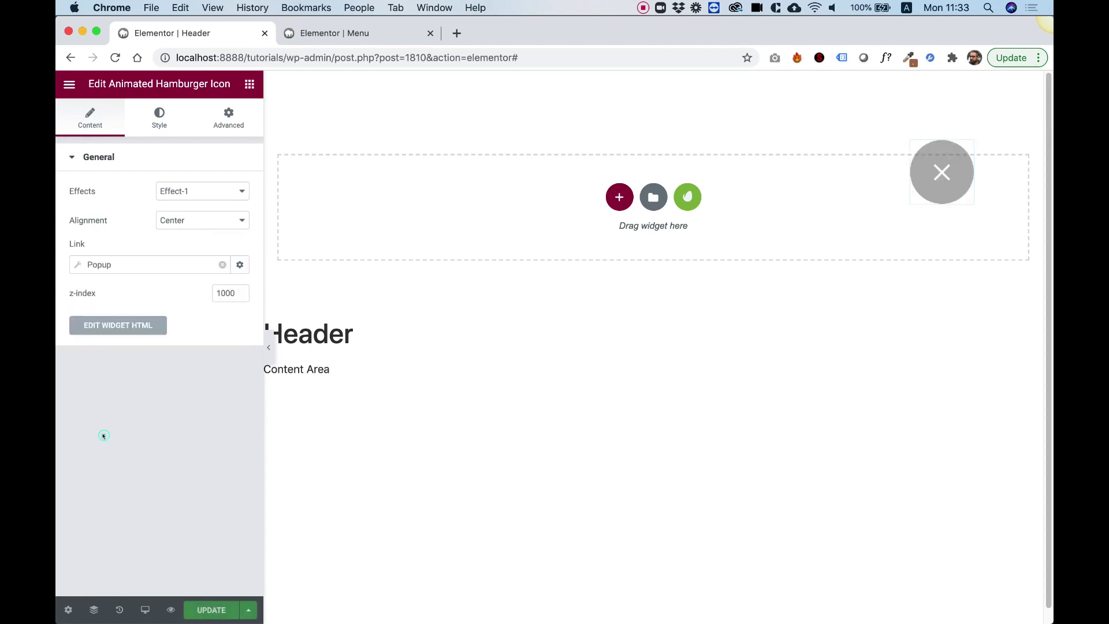
Step: Set the popup link's Action to Toggle Popup with the Menu template as target
{"action": "left_click", "coordinate": [76, 264]}
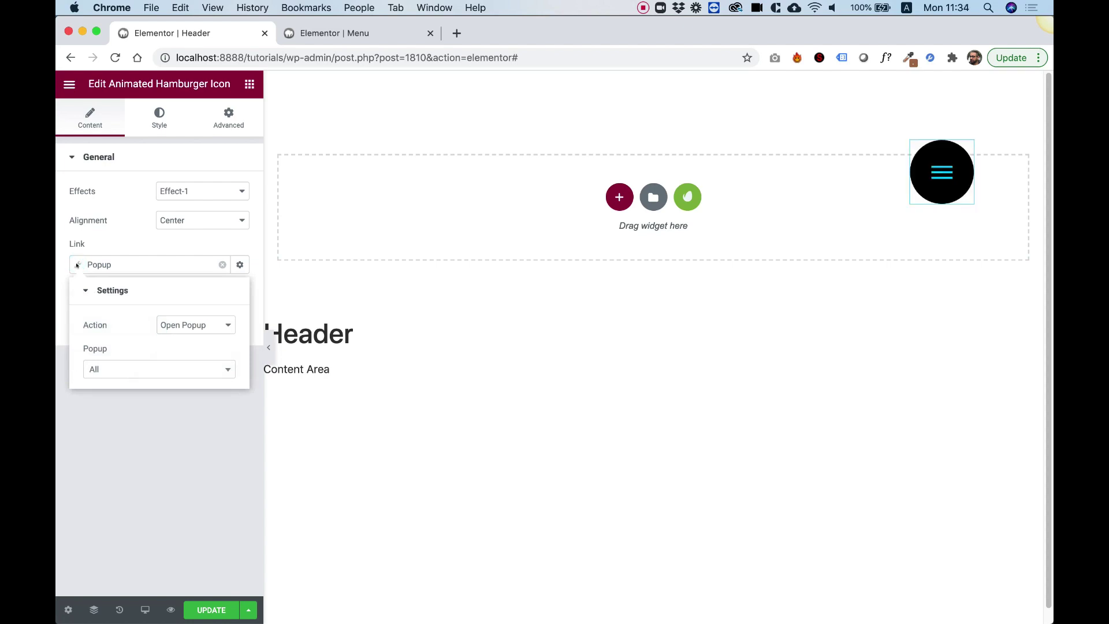
{"action": "left_click", "coordinate": [186, 326]}
{"action": "left_click", "coordinate": [186, 347]}
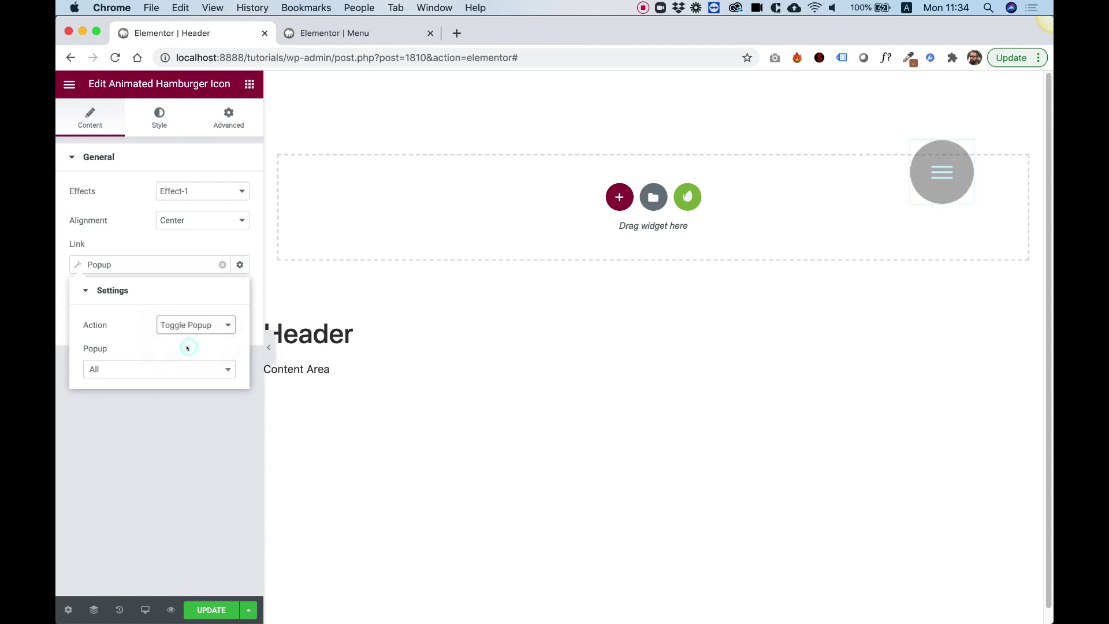
{"action": "left_click", "coordinate": [165, 368]}
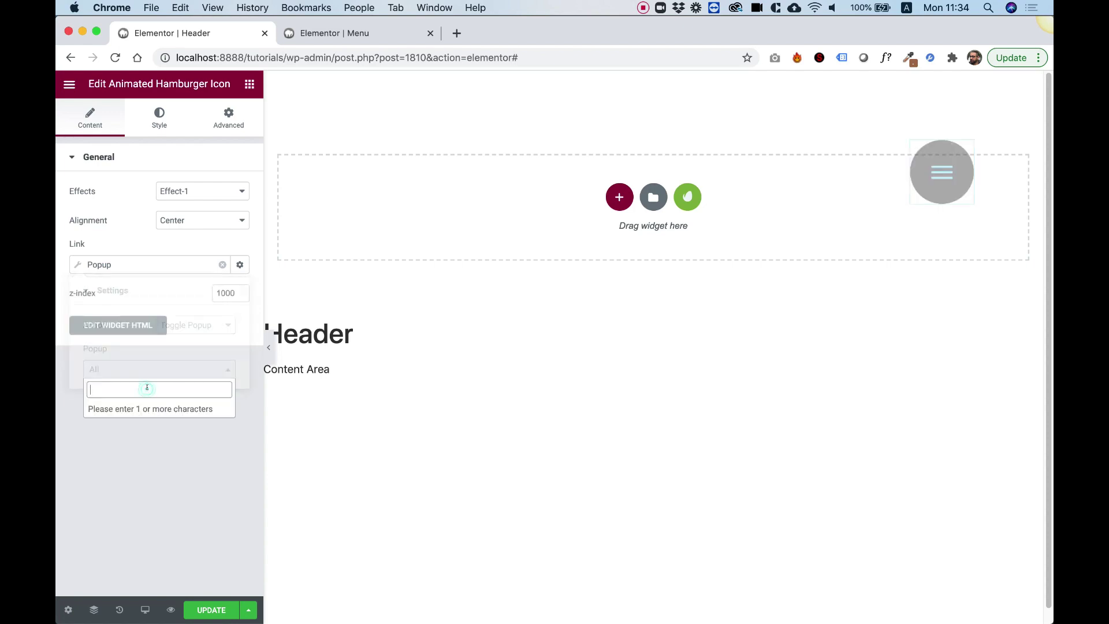
{"action": "type", "text": "me"}
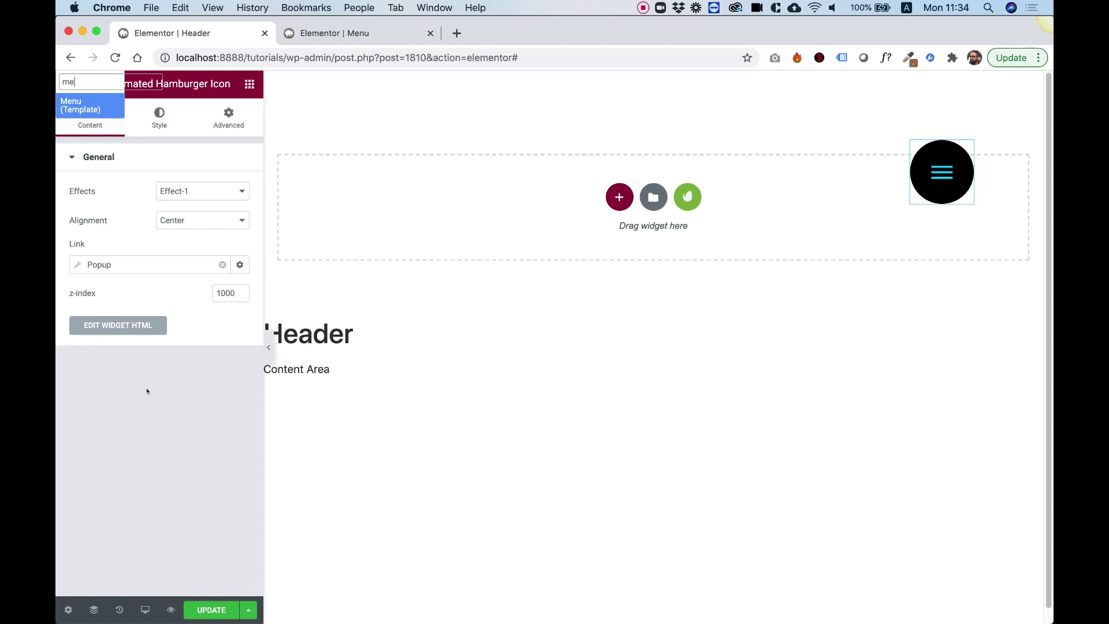
{"action": "key", "text": "Return"}
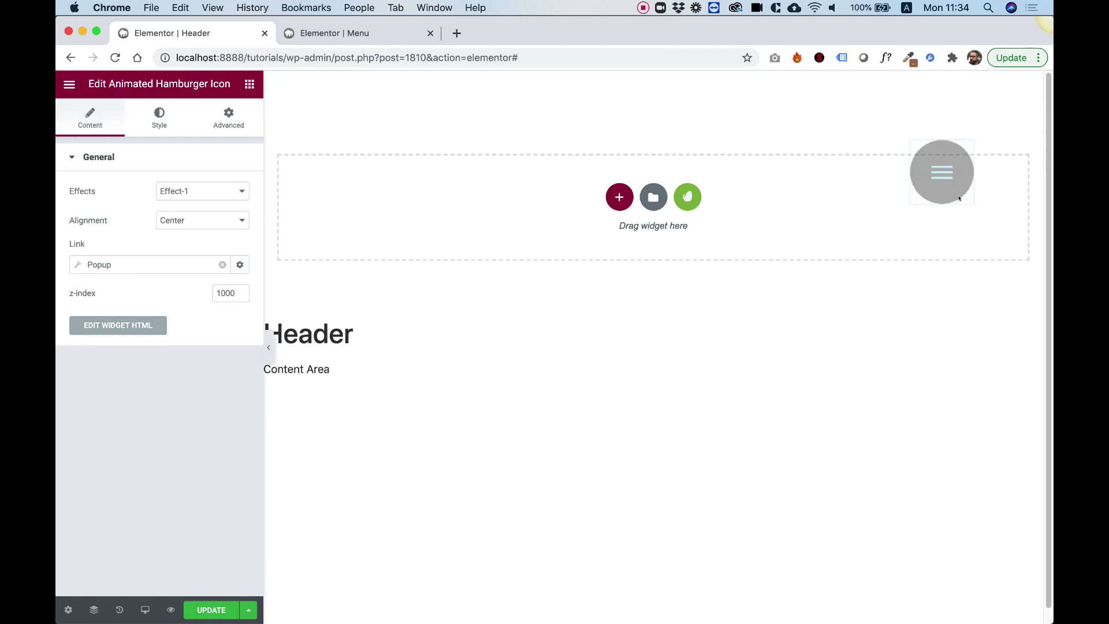
{"action": "left_click", "coordinate": [938, 172]}
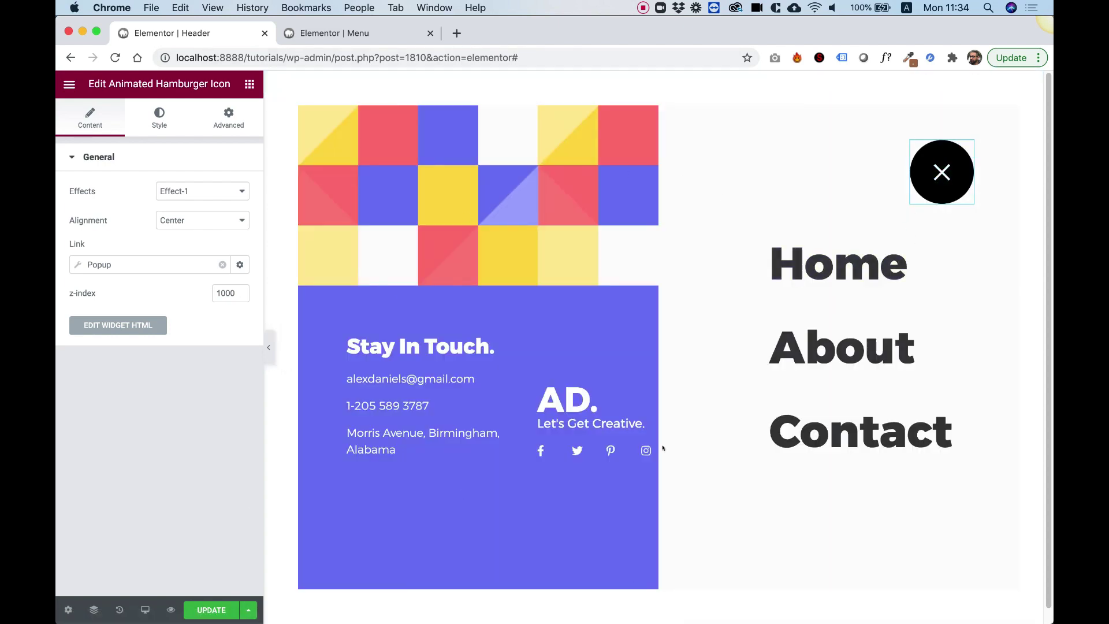
{"action": "left_click", "coordinate": [935, 177]}
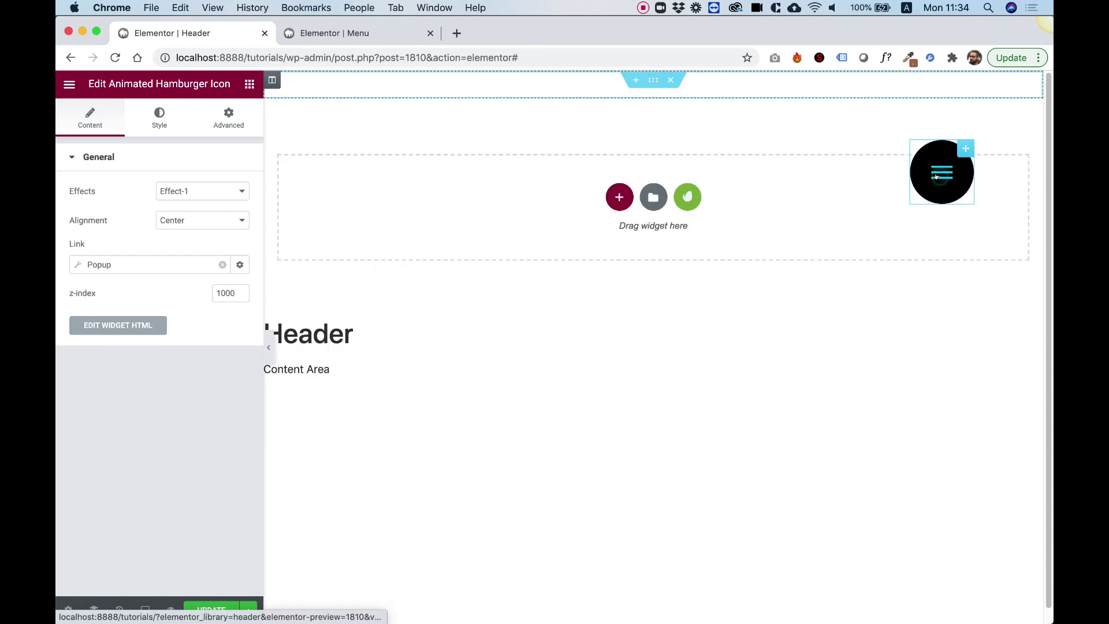
{"action": "left_click", "coordinate": [936, 176]}
{"action": "left_click", "coordinate": [936, 176]}
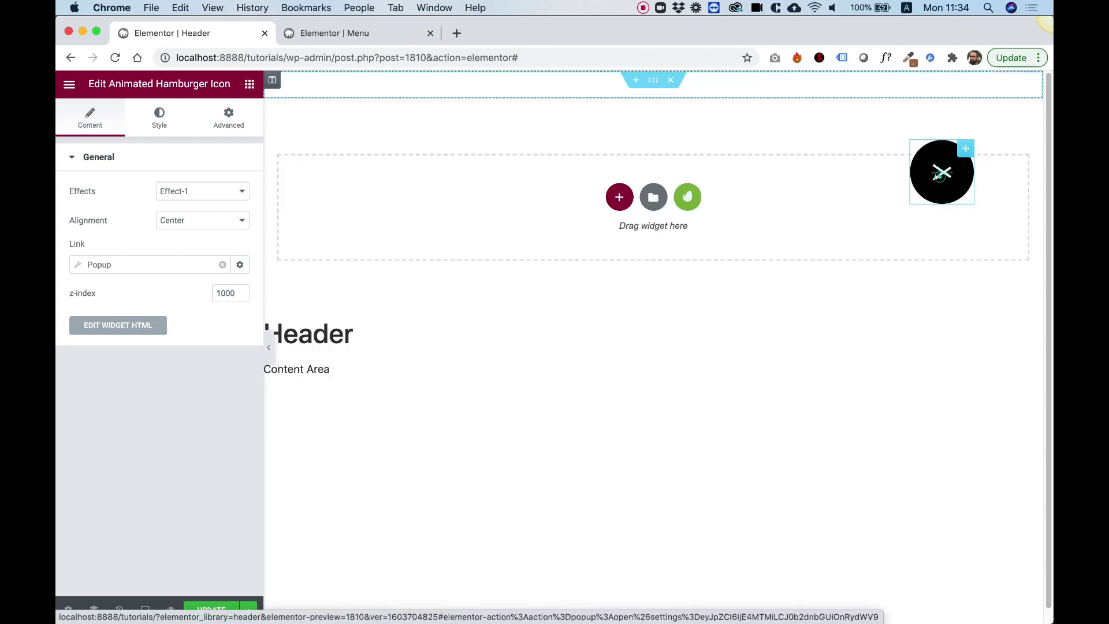